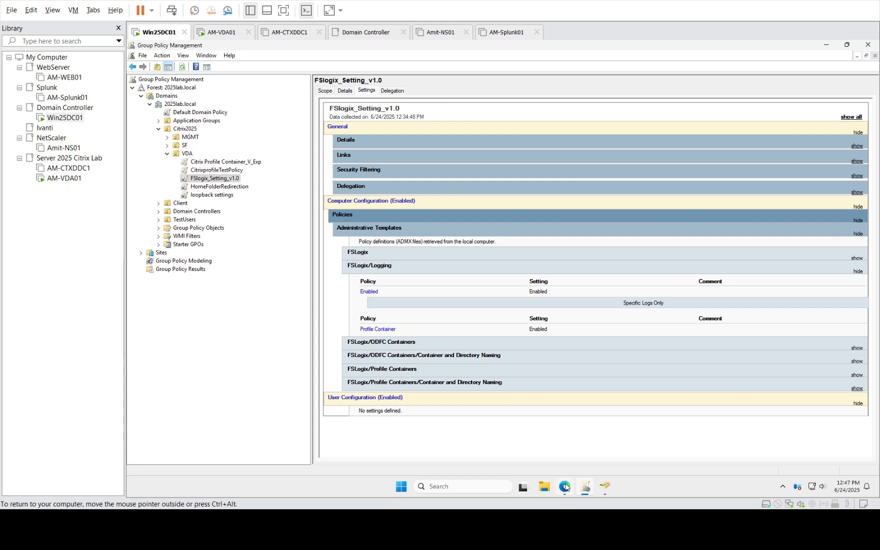
# Bring up the Prerequisites for FSLogix article and scroll through its antivirus file and folder exclusions
pyautogui.moveTo(565, 486)
pyautogui.click(562, 453)
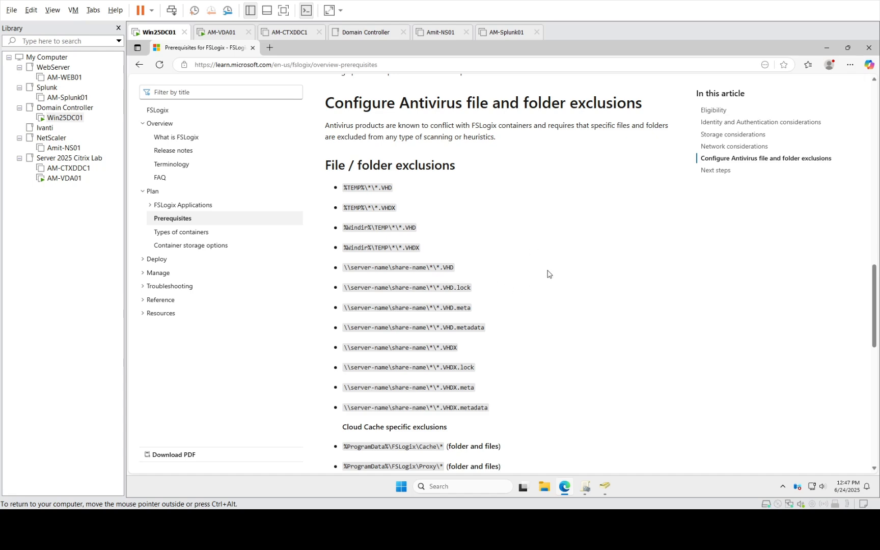
pyautogui.scroll(-3, 548, 274)
pyautogui.scroll(1, 547, 274)
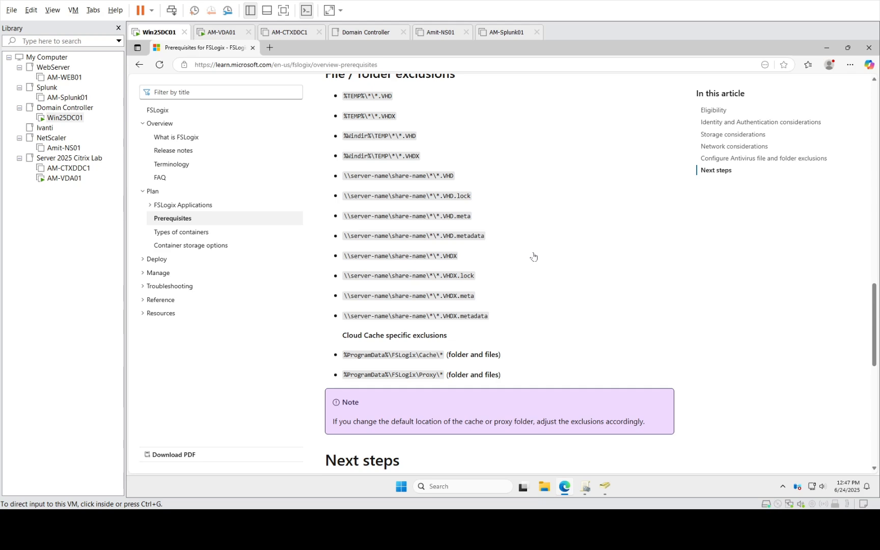
pyautogui.scroll(5, 594, 267)
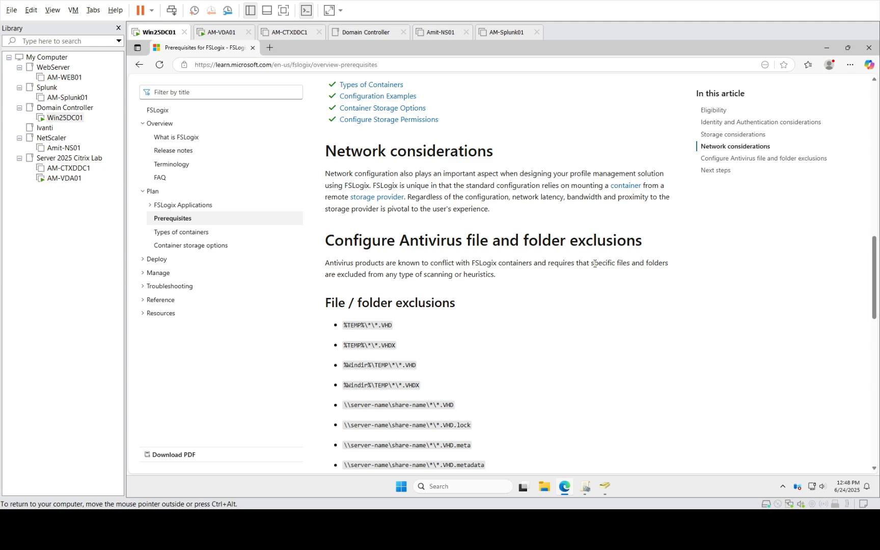
pyautogui.scroll(-9, 594, 263)
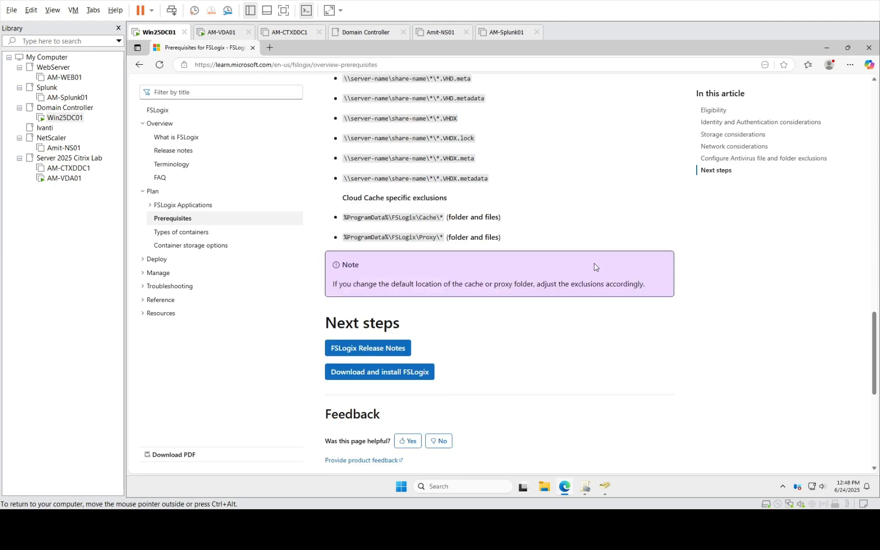
pyautogui.scroll(10, 595, 267)
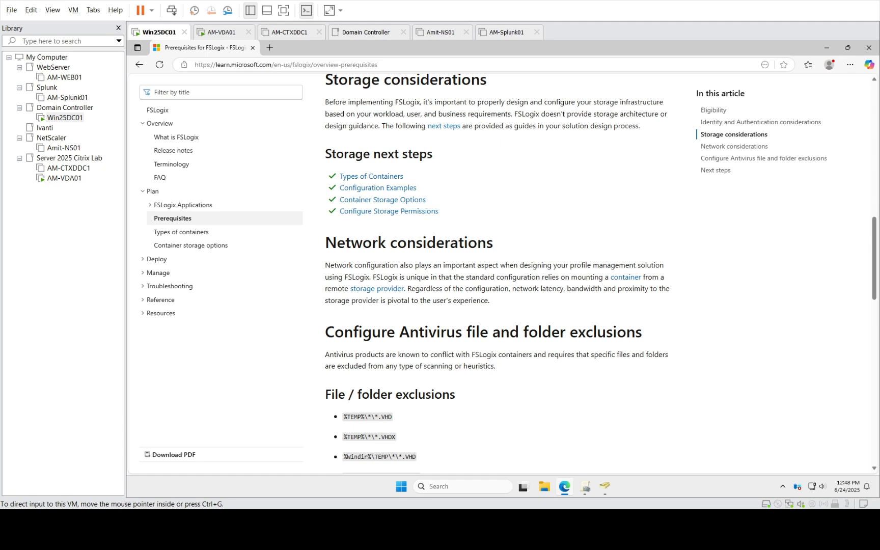
# Minimize Edge to reveal the FSlogix_Setting_v1.0 settings report, then launch File Explorer at Home
pyautogui.click(827, 47)
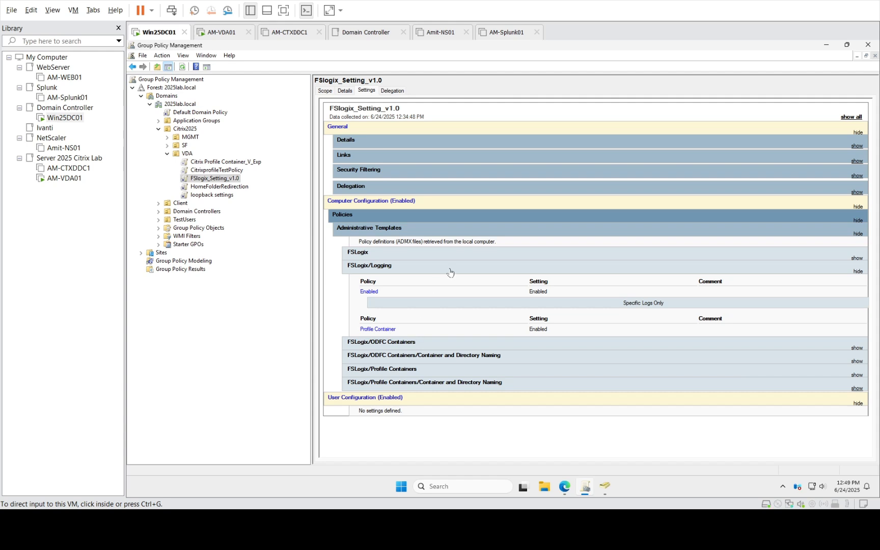
pyautogui.click(544, 487)
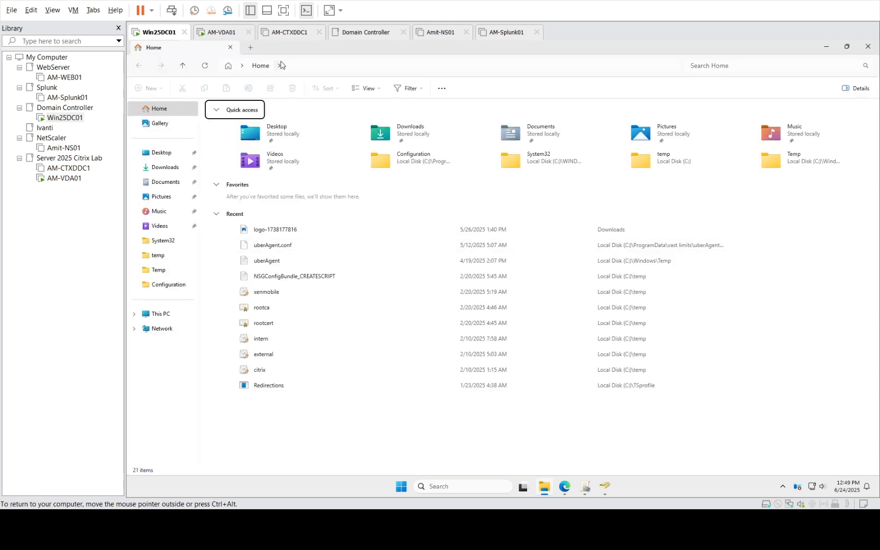
# Browse to %programdata%\Microsoft on the domain controller, then switch to AM-VDA01's Server Manager
pyautogui.click(297, 66)
pyautogui.write('%program')
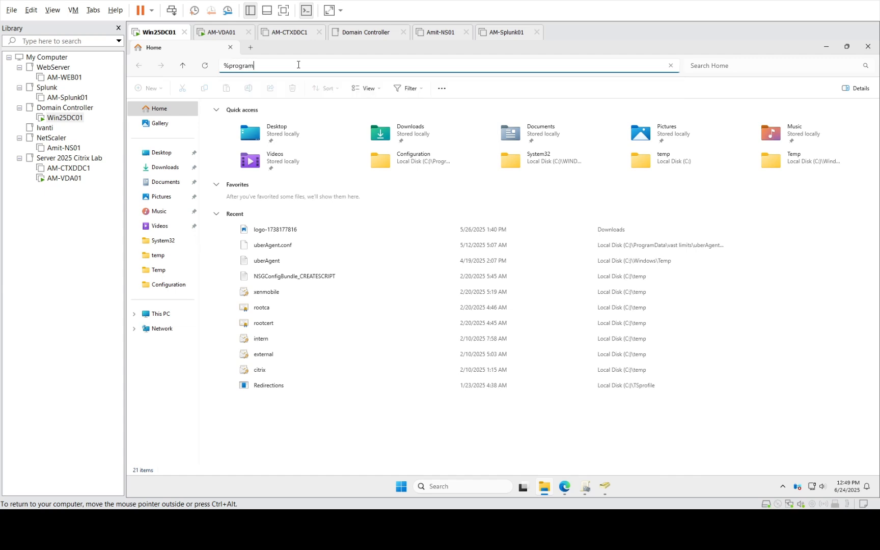
pyautogui.write('data%')
pyautogui.press('Return')
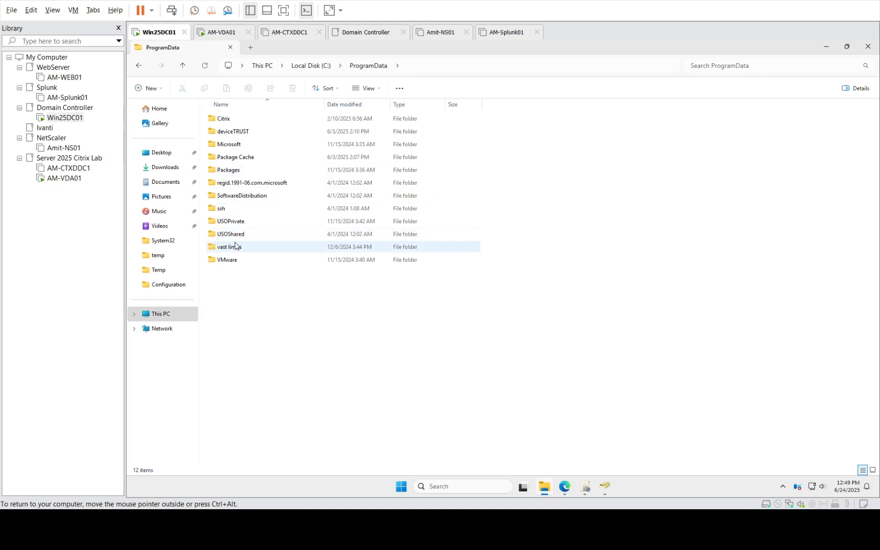
pyautogui.doubleClick(228, 144)
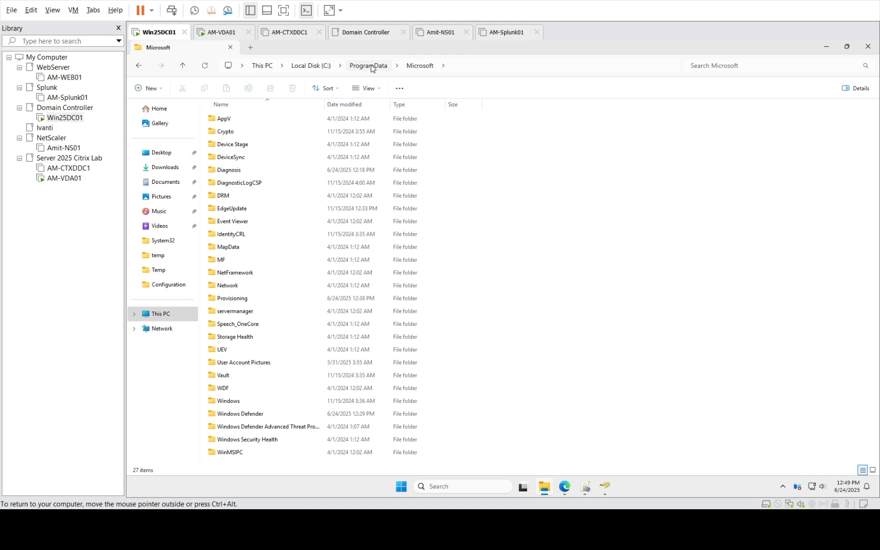
pyautogui.click(64, 177)
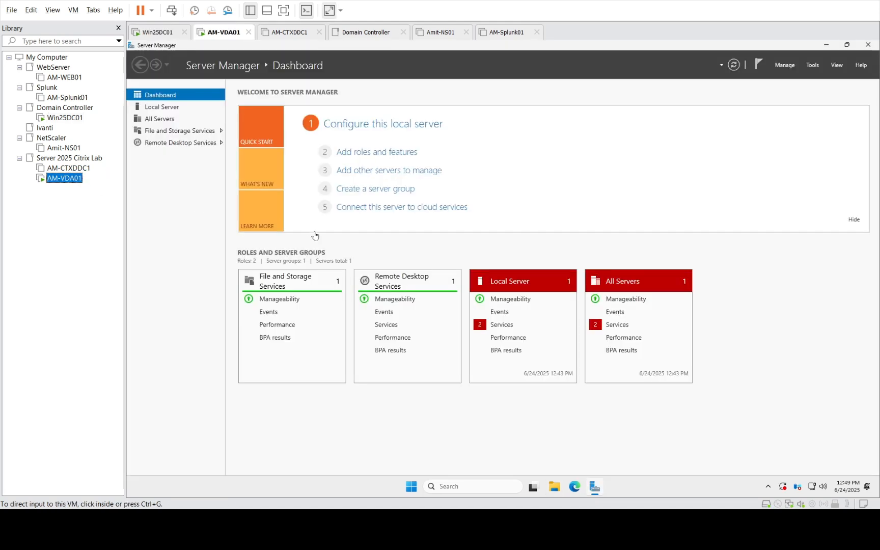
# Minimize Server Manager on AM-VDA01 and launch File Explorer
pyautogui.click(812, 54)
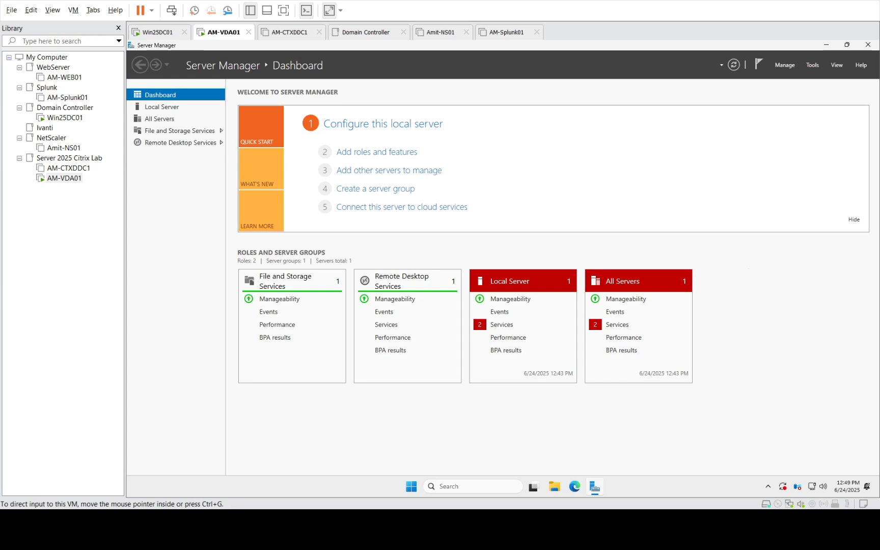
pyautogui.click(826, 46)
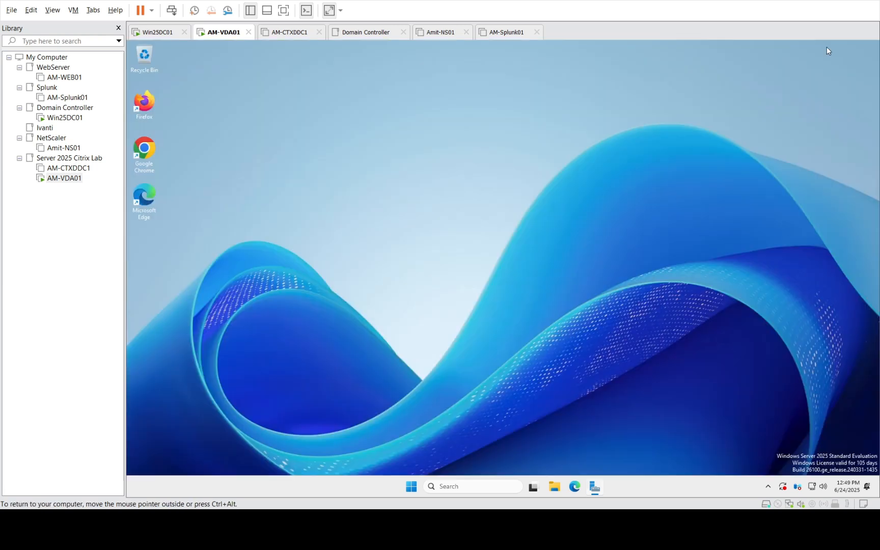
pyautogui.click(554, 489)
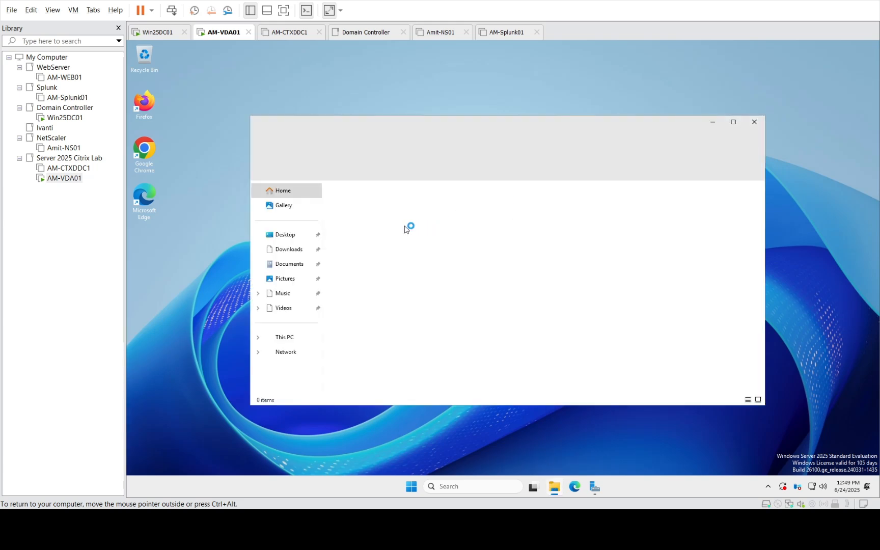
# Navigate maximized Explorer to C:\ProgramData\FSLogix\Logs, then switch back to Win25DC01
pyautogui.click(468, 145)
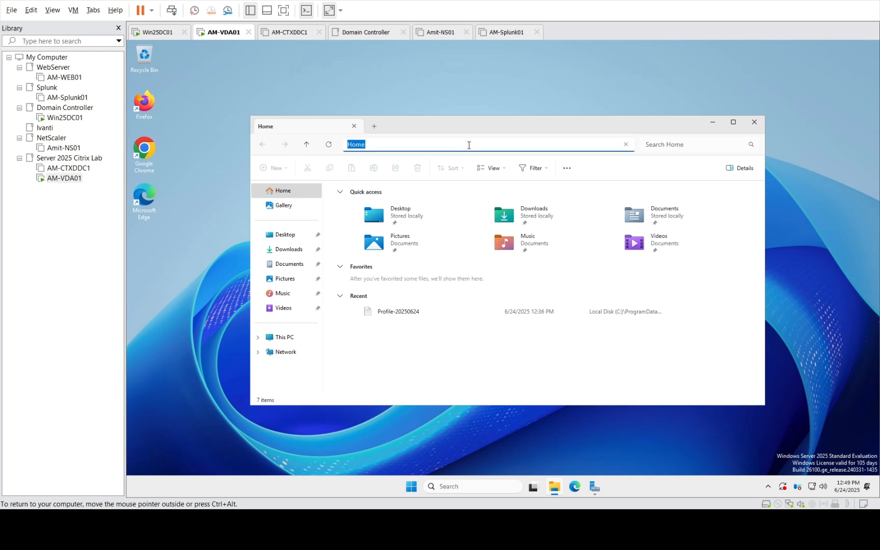
pyautogui.click(469, 146)
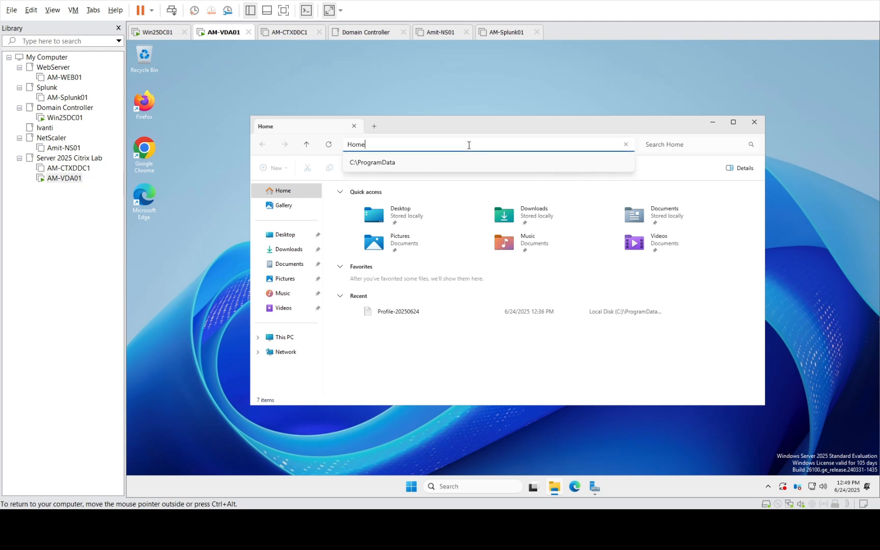
pyautogui.click(412, 163)
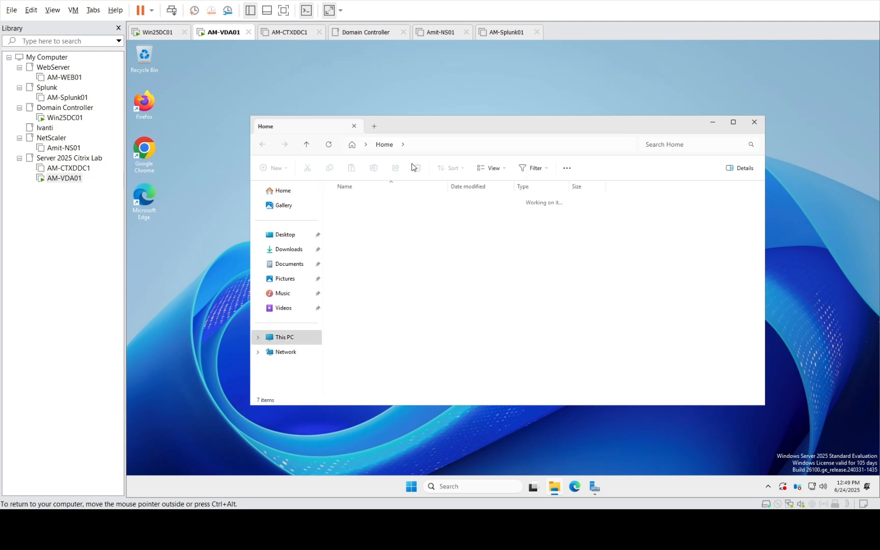
pyautogui.doubleClick(349, 238)
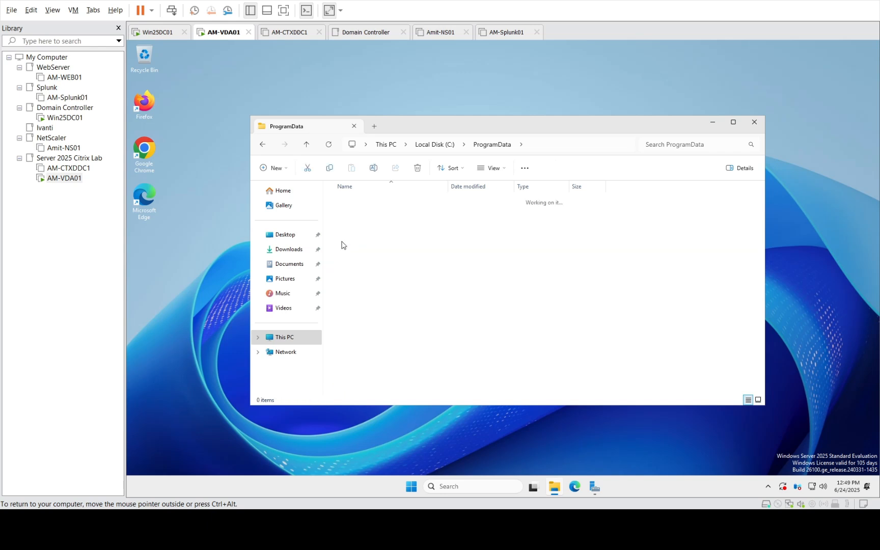
pyautogui.click(734, 123)
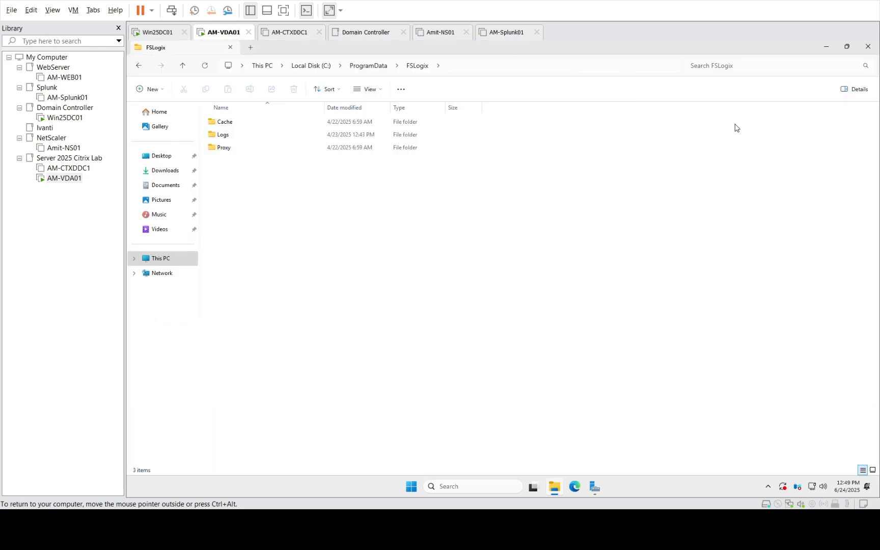
pyautogui.doubleClick(224, 134)
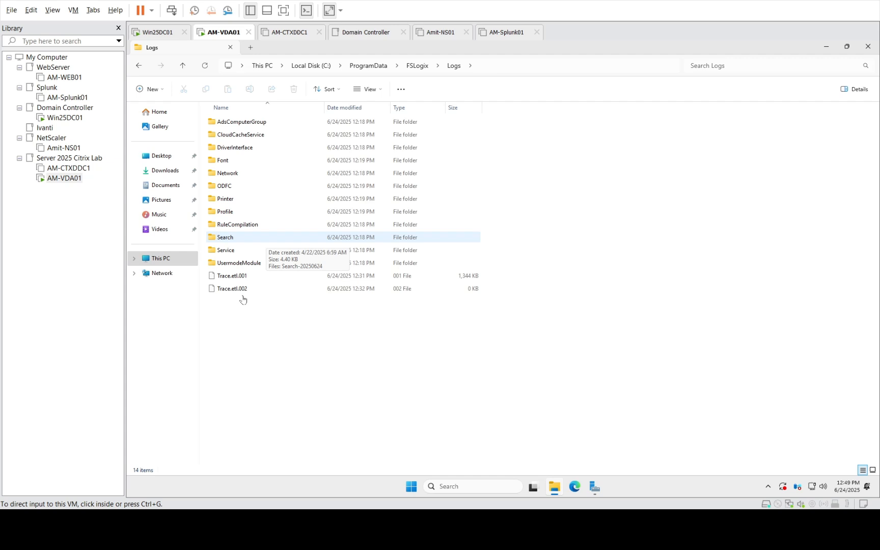
pyautogui.click(76, 118)
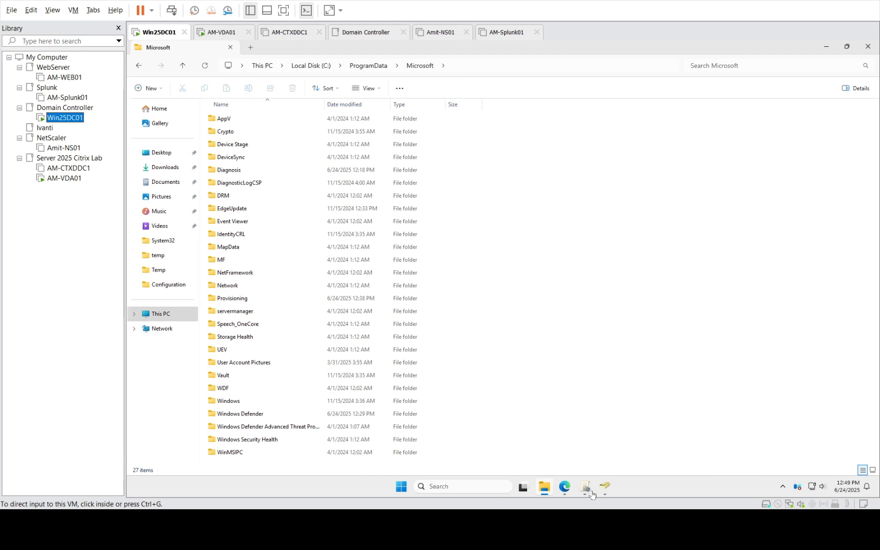
# Edit the FSlogix_Setting_v1.0 GPO from Group Policy Management
pyautogui.click(589, 490)
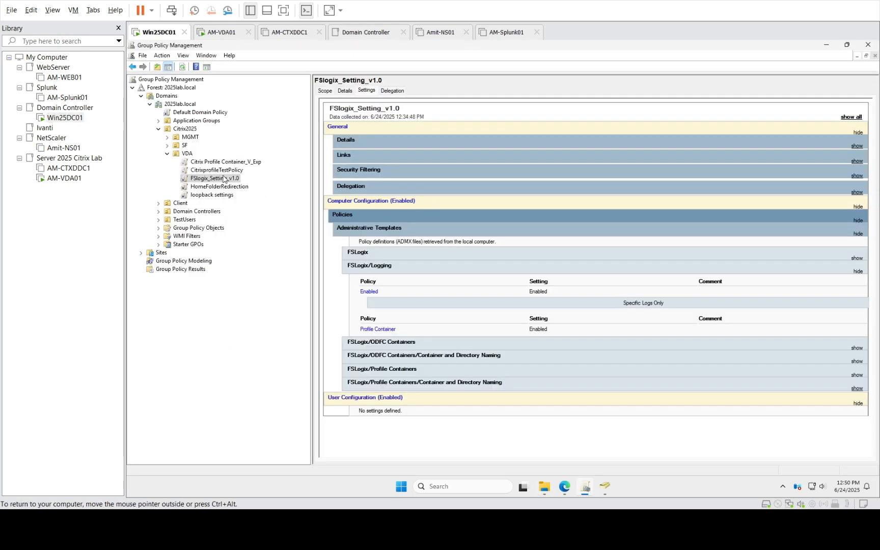
pyautogui.rightClick(223, 178)
pyautogui.click(243, 183)
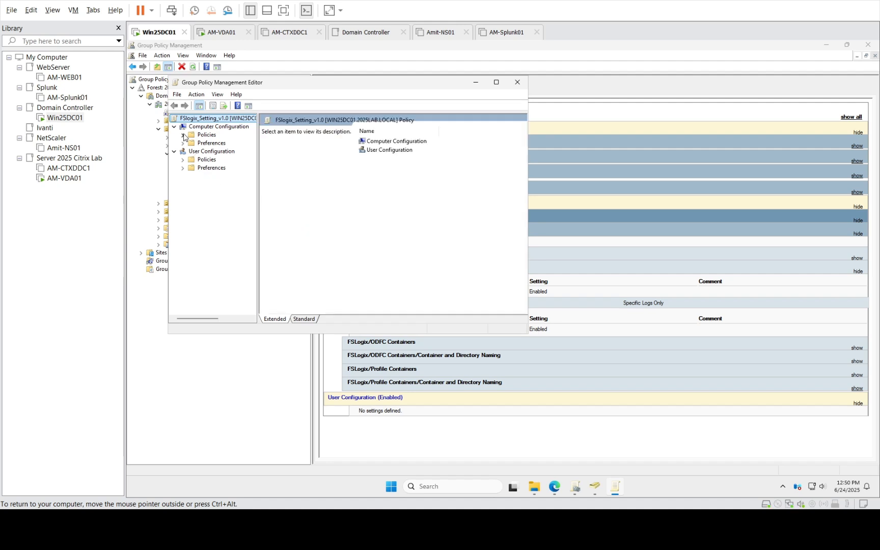
# Go to Administrative Templates > FSLogix > Logging and check the Enabled and Profile Container settings
pyautogui.click(184, 135)
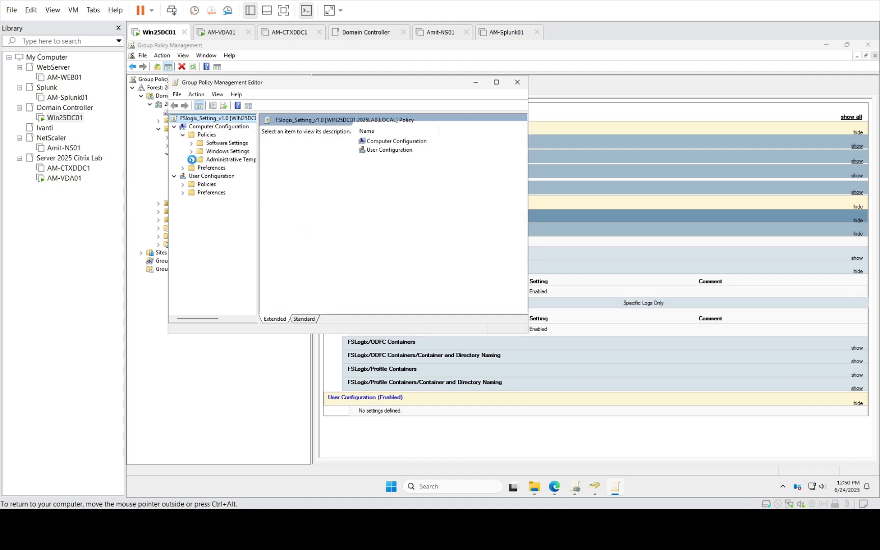
pyautogui.click(193, 160)
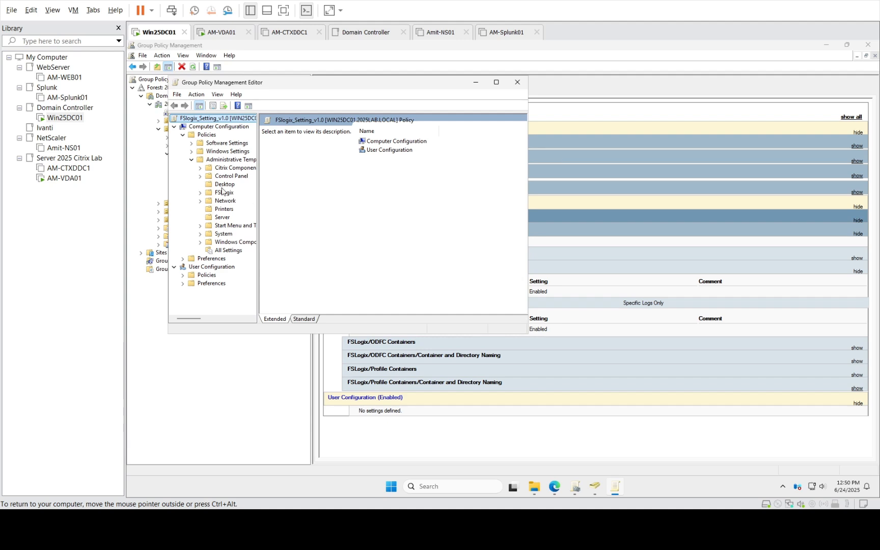
pyautogui.click(220, 193)
pyautogui.click(199, 192)
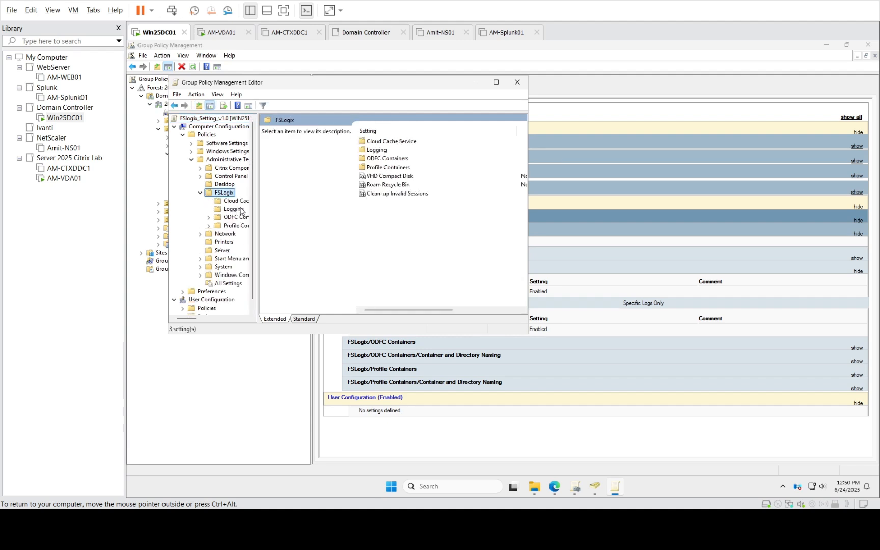
pyautogui.click(241, 210)
pyautogui.click(496, 82)
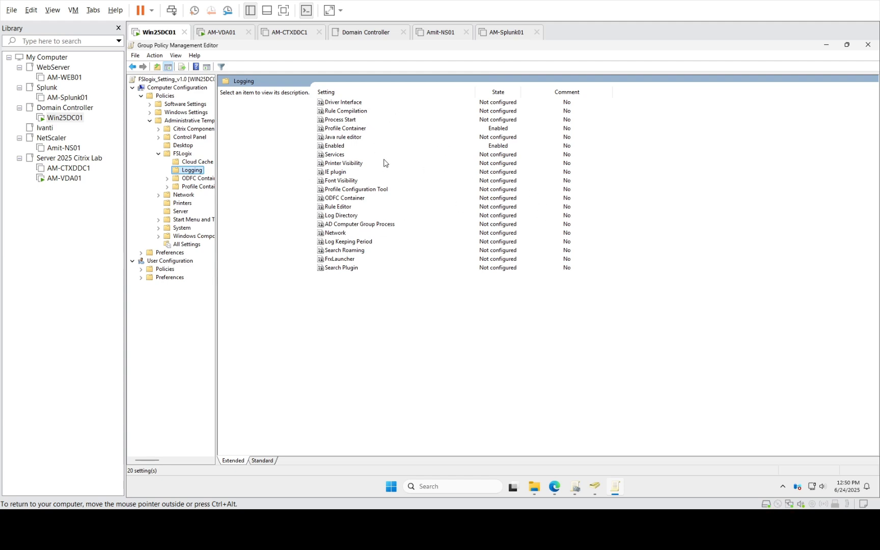
pyautogui.click(335, 147)
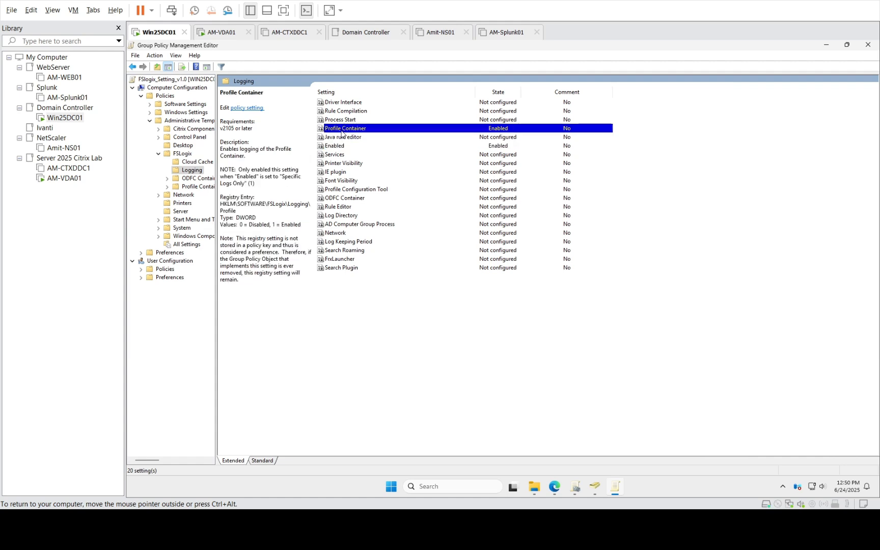
pyautogui.click(342, 130)
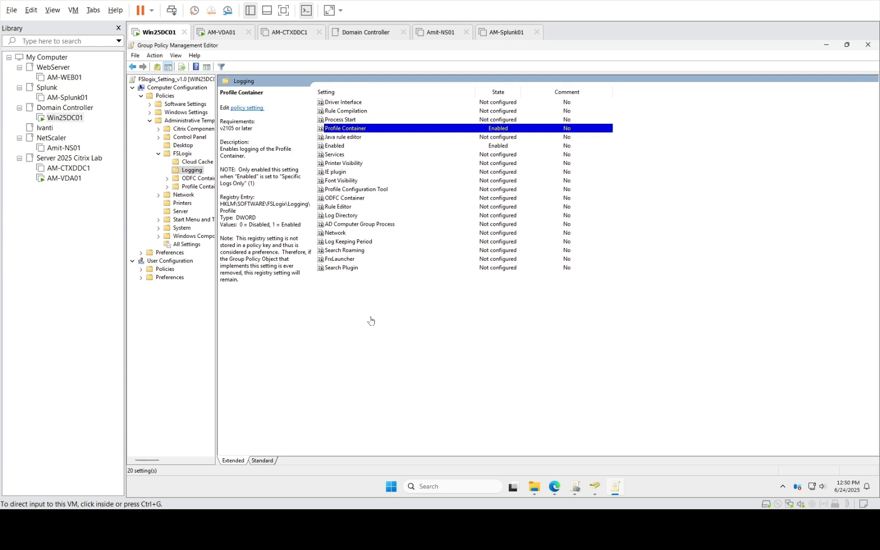
# On AM-VDA01, open Logs\Profile\Profile-20250624 in a maximized Notepad window
pyautogui.click(65, 178)
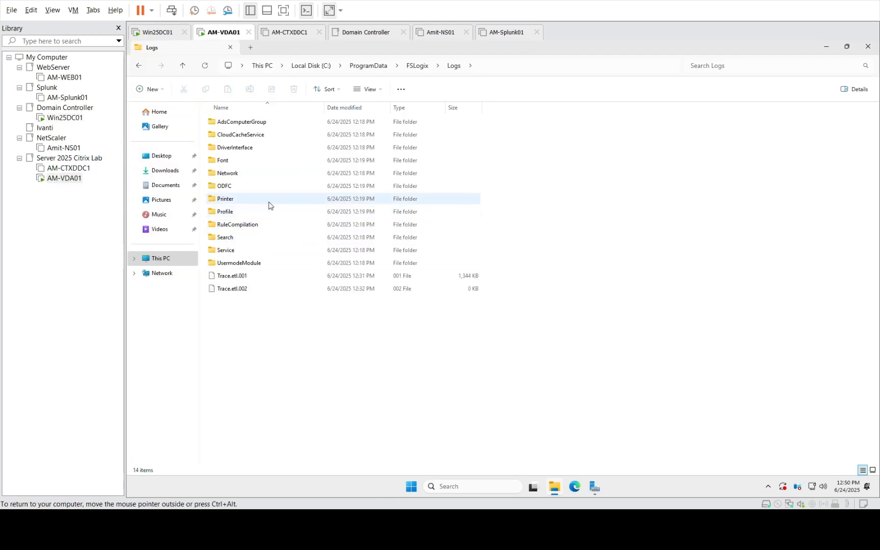
pyautogui.doubleClick(234, 215)
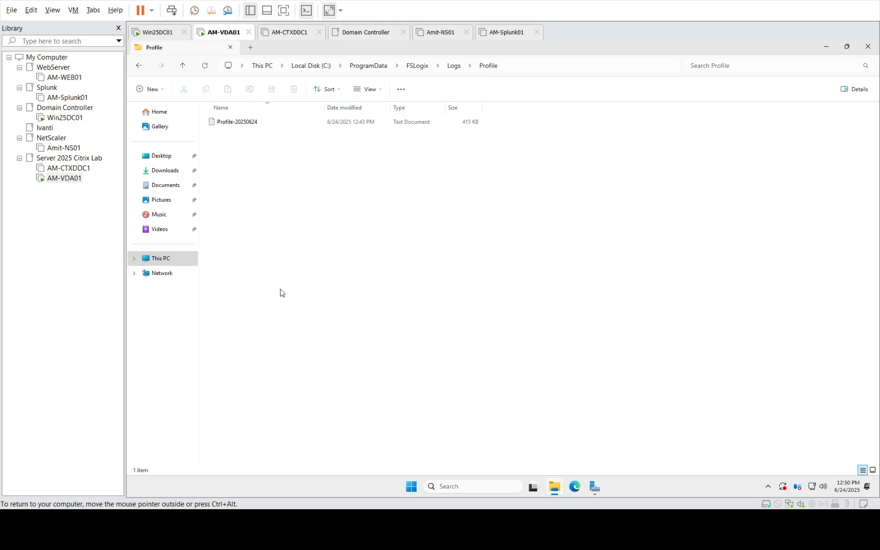
pyautogui.doubleClick(246, 123)
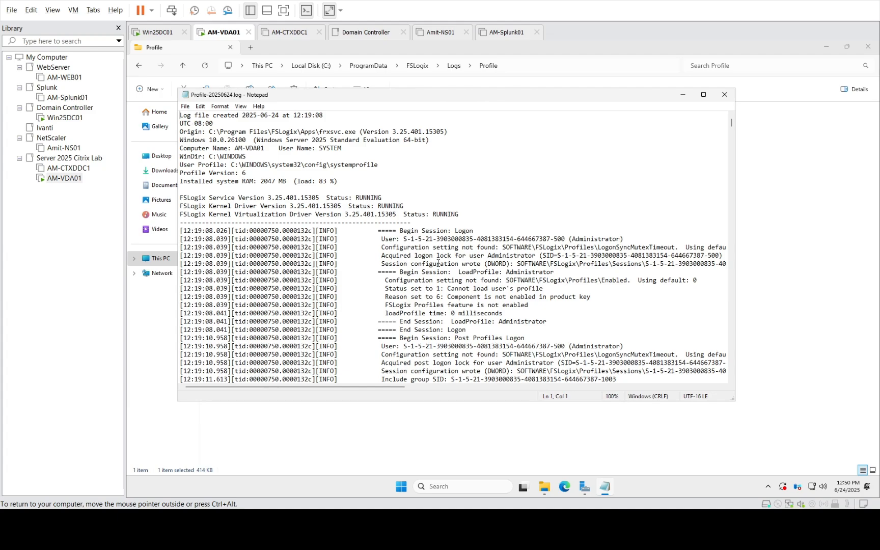
pyautogui.scroll(-11, 438, 263)
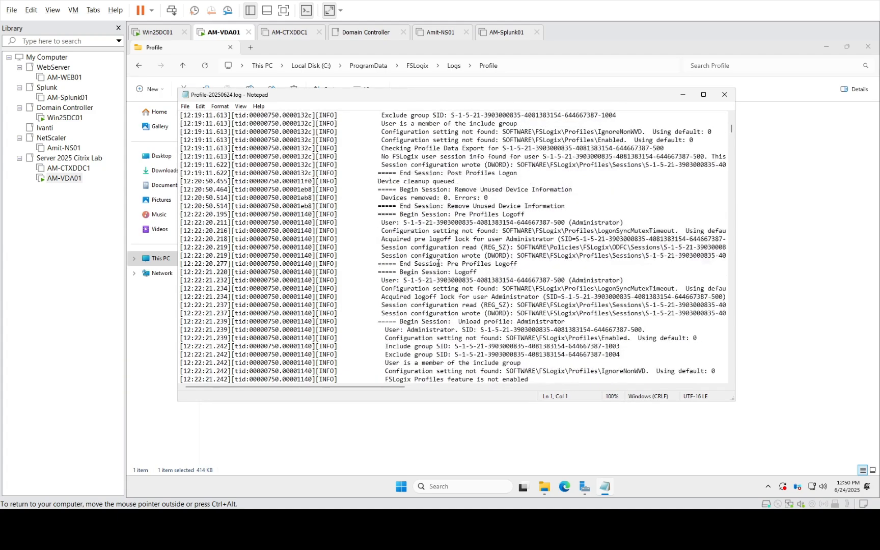
pyautogui.scroll(-2, 438, 263)
pyautogui.click(703, 94)
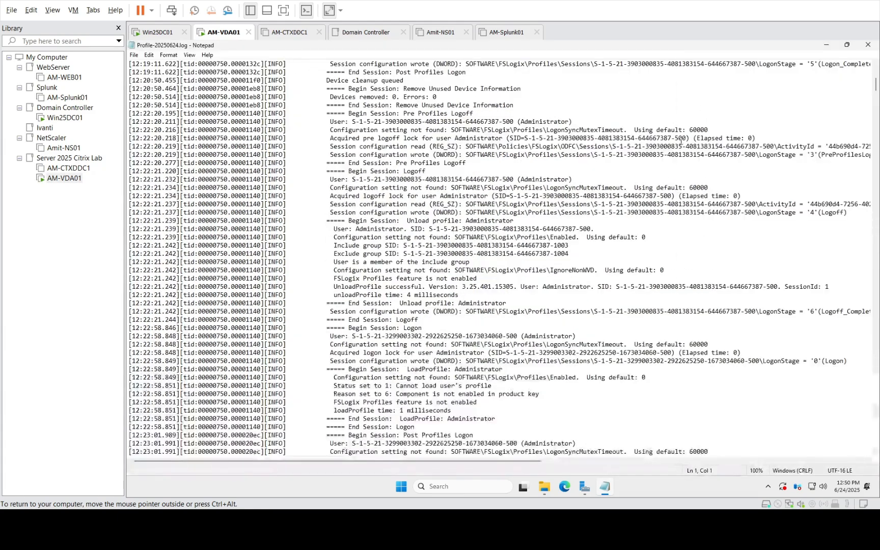
# Scroll down to the profile VHDX creation entries, then close the log
pyautogui.scroll(-8, 486, 256)
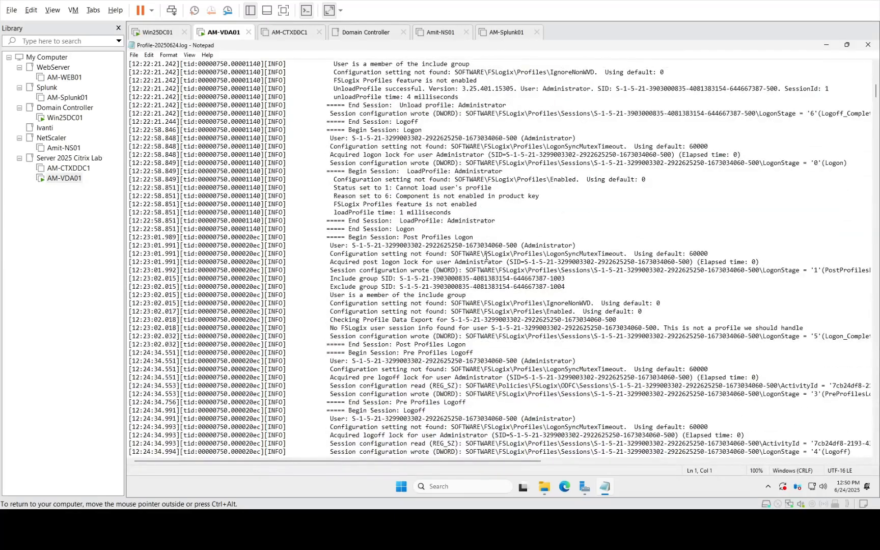
pyautogui.scroll(-3, 488, 267)
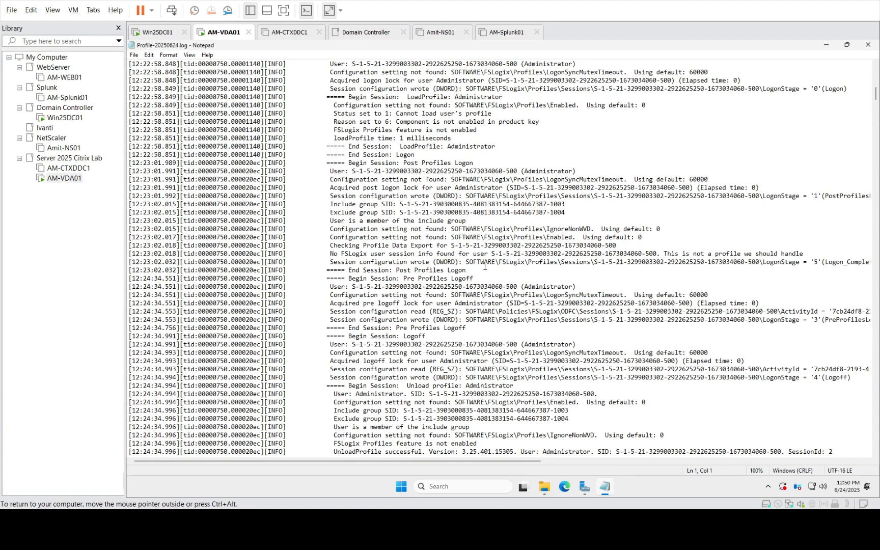
pyautogui.scroll(-3, 487, 265)
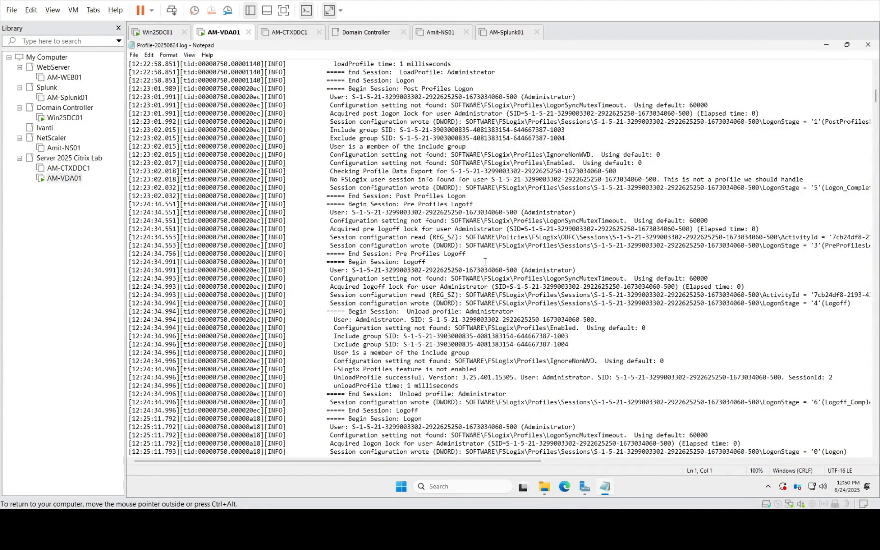
pyautogui.hotkey('ctrl', 'alt')
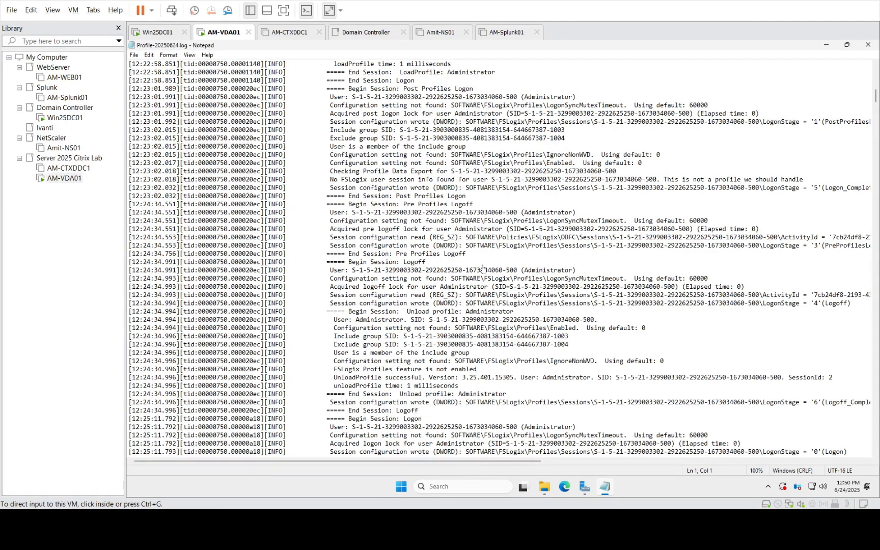
pyautogui.click(473, 262)
pyautogui.scroll(-8, 488, 260)
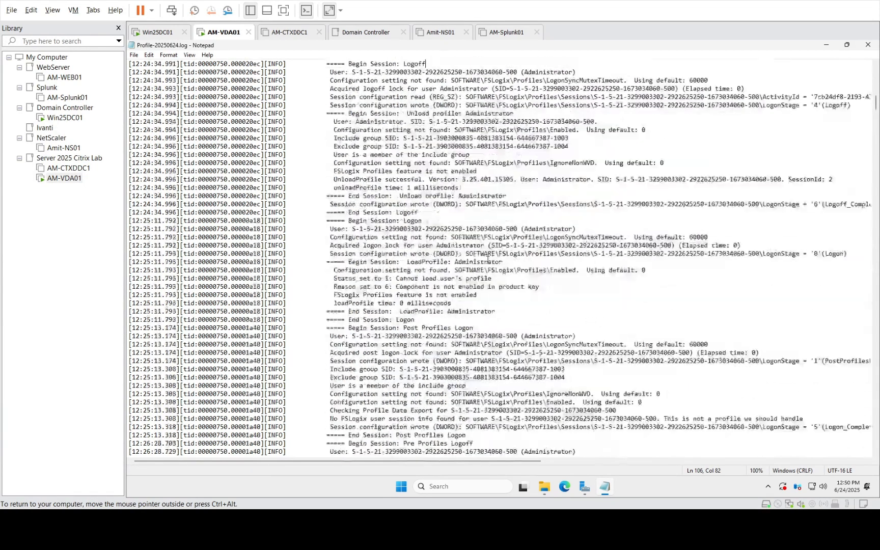
pyautogui.scroll(-16, 487, 260)
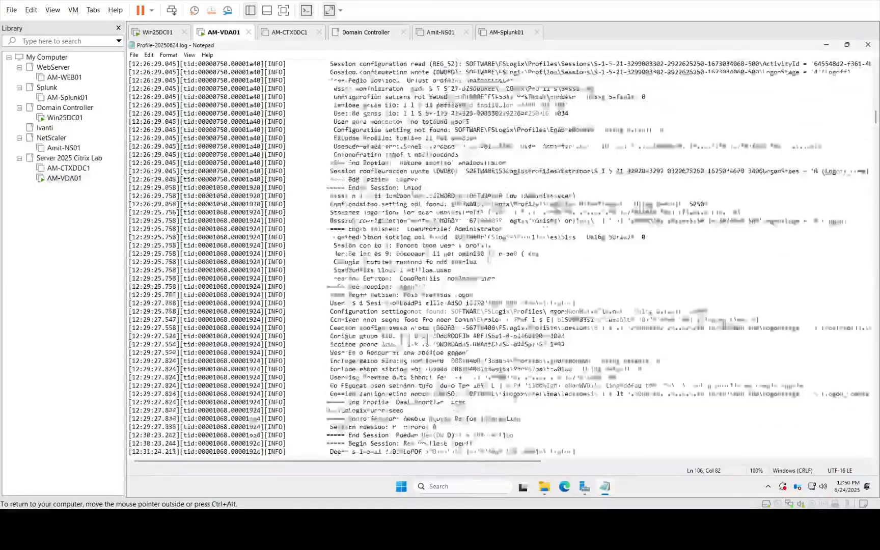
pyautogui.scroll(-16, 487, 260)
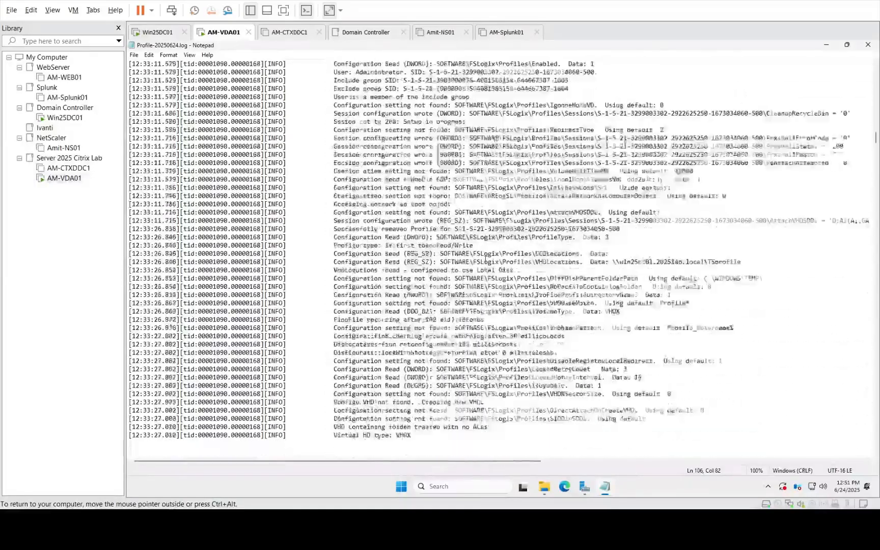
pyautogui.scroll(-6, 485, 260)
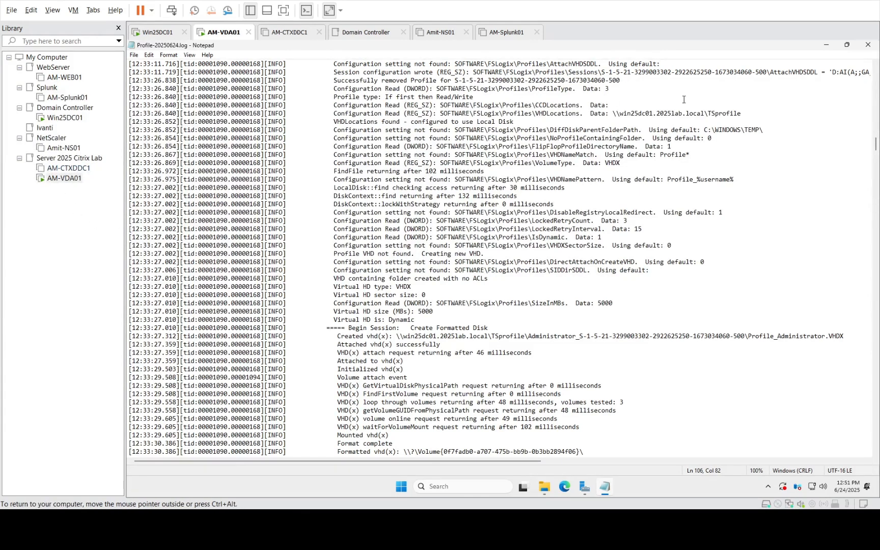
pyautogui.click(868, 45)
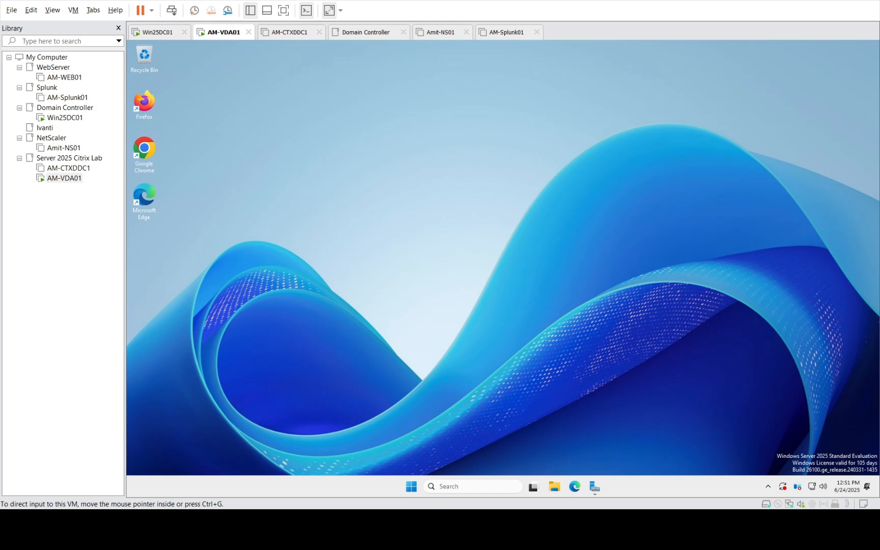
# On Win25DC01, close the GPO editor and select the VDA OU to list its linked GPOs
pyautogui.click(64, 117)
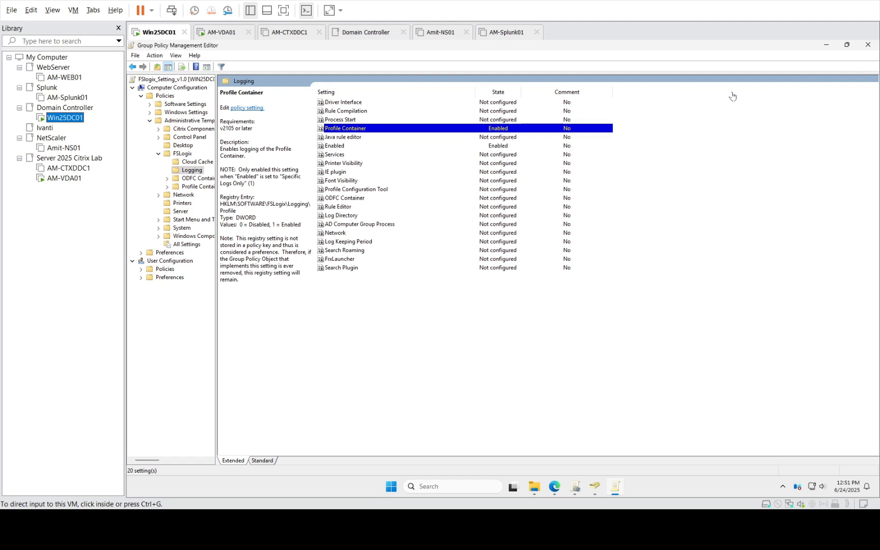
pyautogui.click(868, 44)
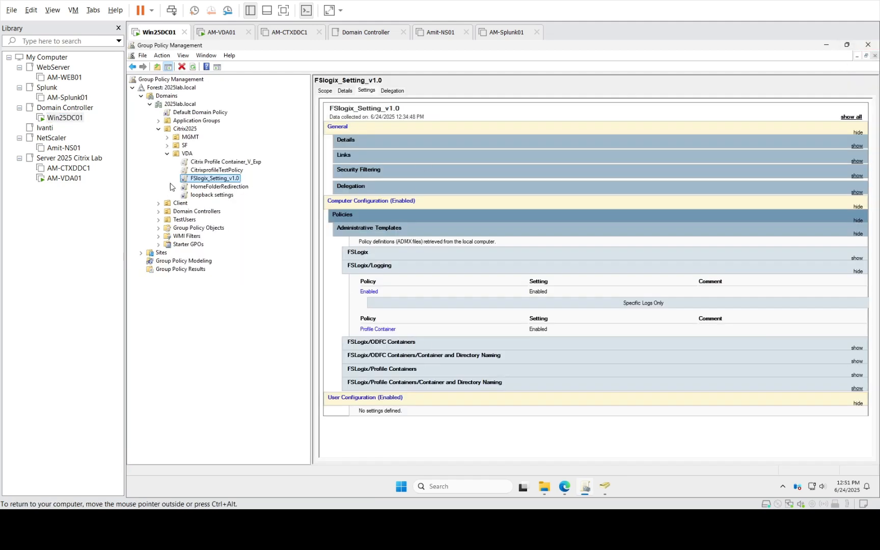
pyautogui.click(186, 154)
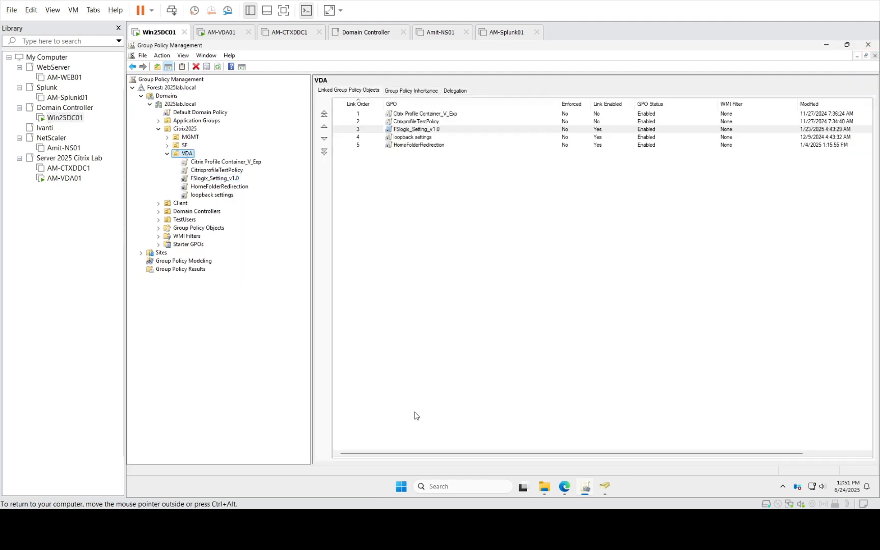
# Confirm in Active Directory Users and Computers that AM-VDA01 sits in the VDA OU
pyautogui.click(605, 487)
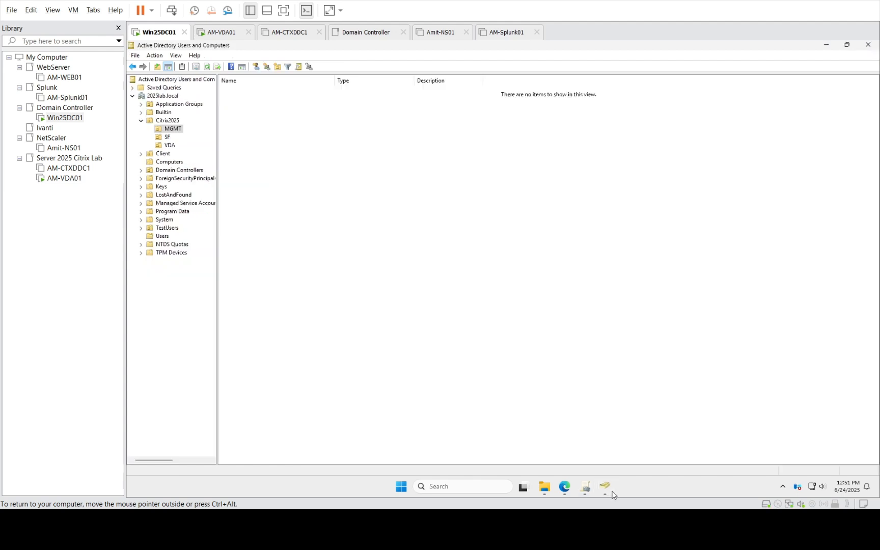
pyautogui.click(173, 146)
pyautogui.click(237, 91)
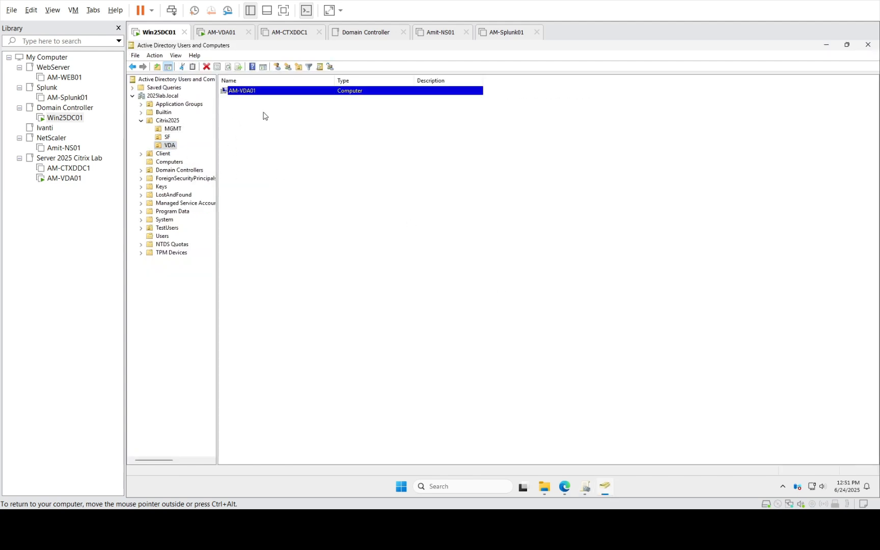
pyautogui.click(827, 45)
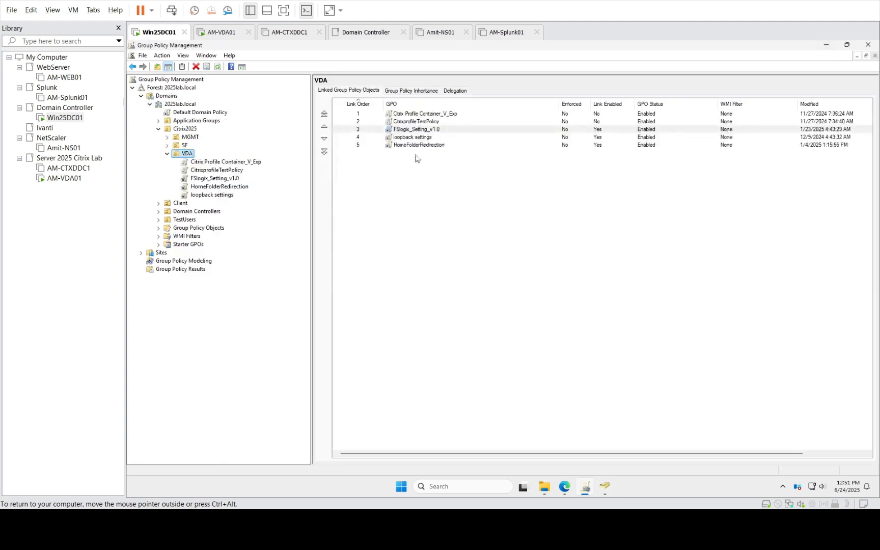
# Review FSlogix_Setting_v1.0's scope and details, keeping GPO Status as Enabled
pyautogui.click(197, 182)
pyautogui.click(567, 279)
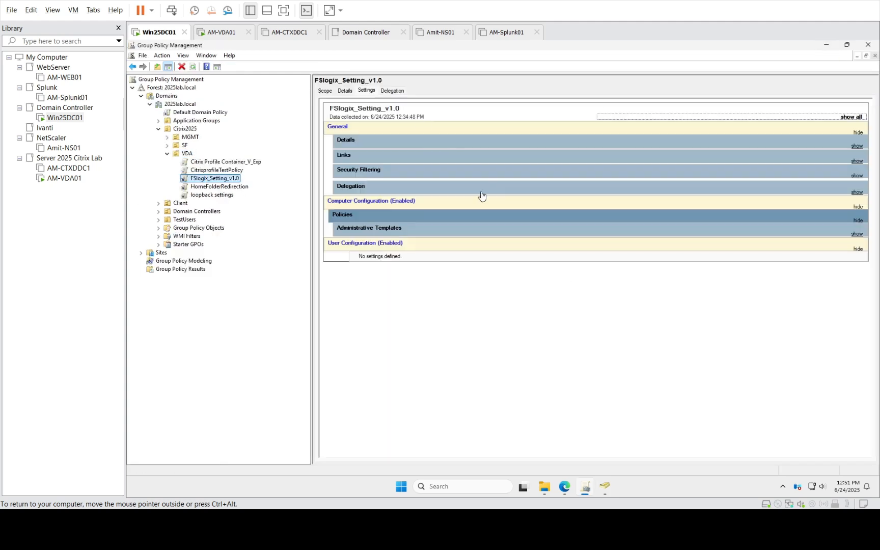
pyautogui.click(327, 91)
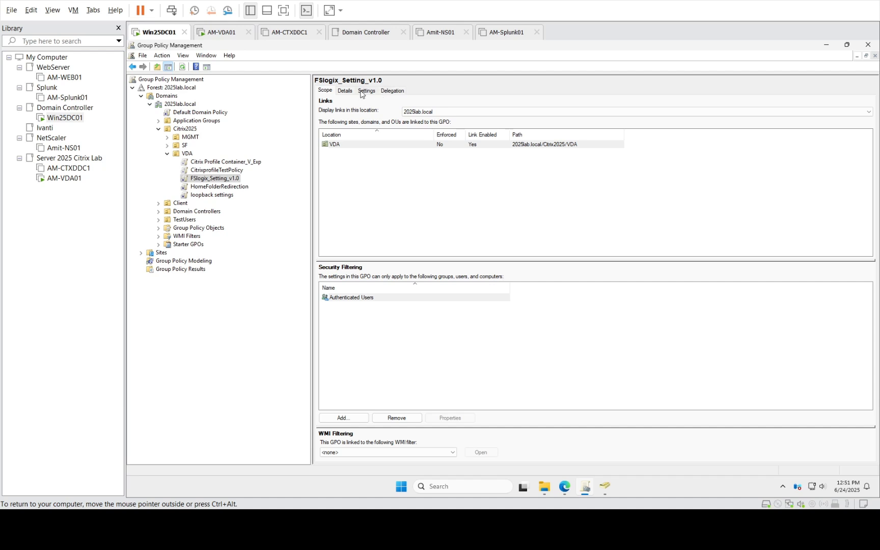
pyautogui.click(342, 92)
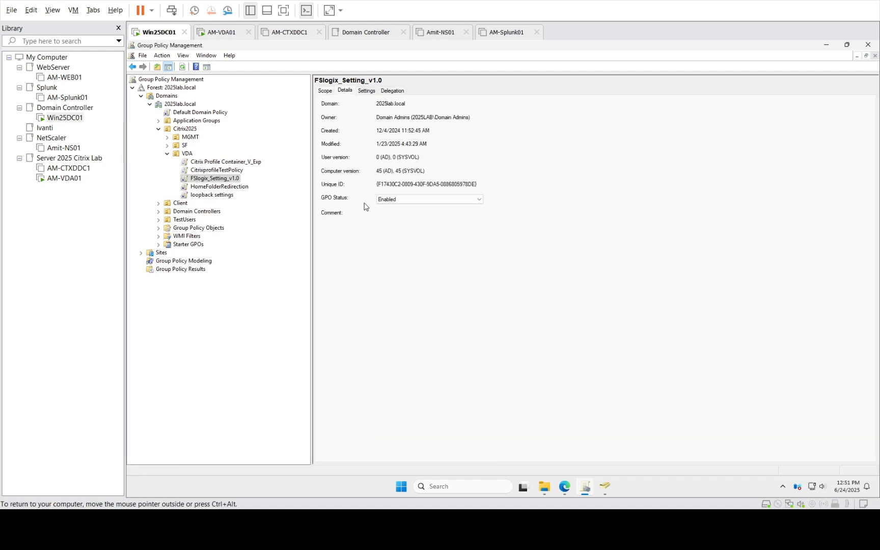
pyautogui.click(384, 201)
pyautogui.click(652, 210)
# Check the GPO's Delegation permissions, then bring up its Settings report
pyautogui.click(366, 91)
pyautogui.click(391, 91)
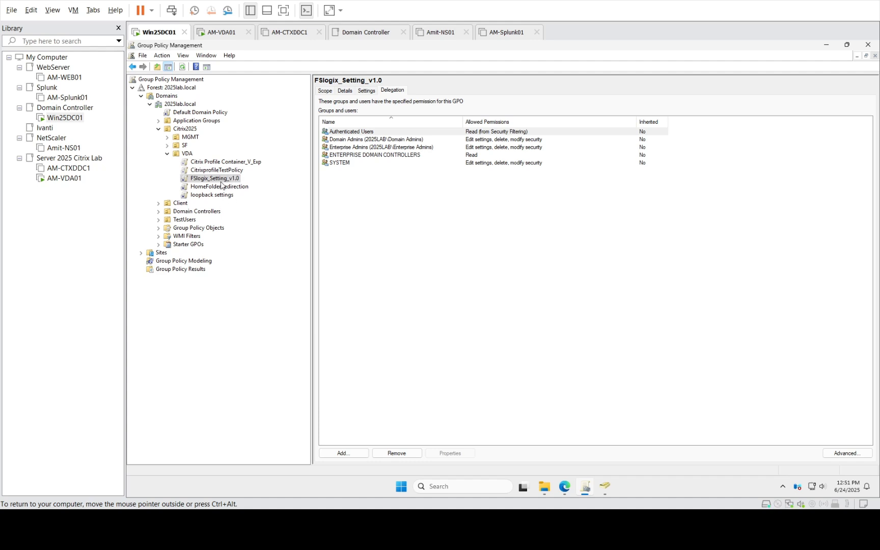
pyautogui.click(322, 93)
pyautogui.click(351, 94)
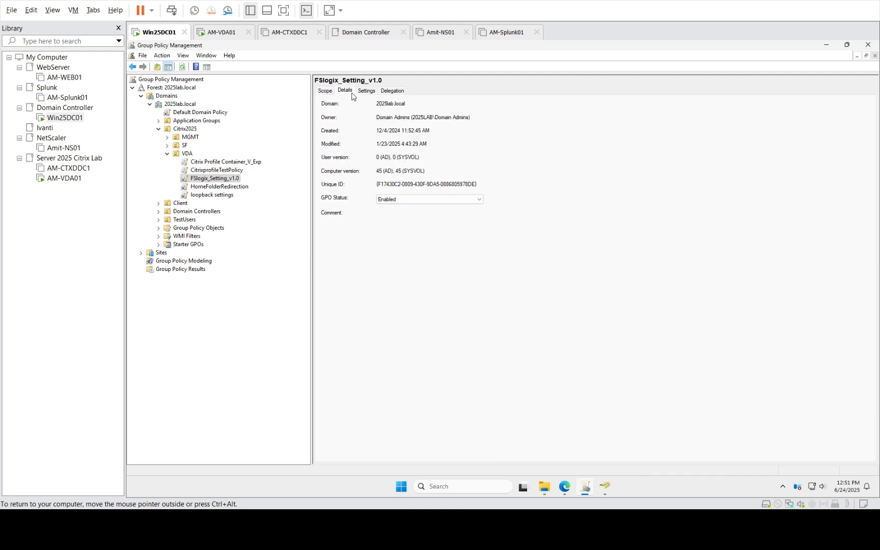
pyautogui.click(367, 91)
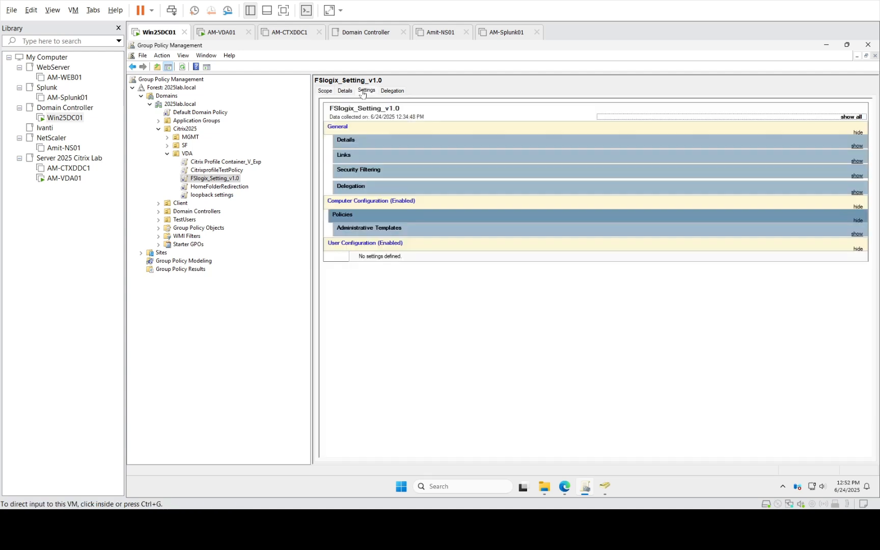
# Expand the report to the FSLogix/ODFC Containers values and select the VHD Locations share path
pyautogui.click(389, 218)
pyautogui.click(379, 206)
pyautogui.click(383, 218)
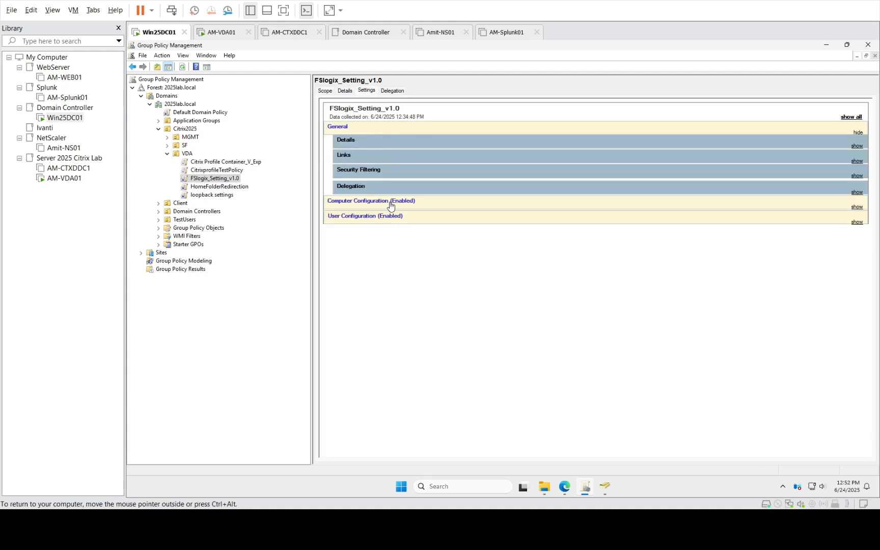
pyautogui.click(390, 207)
pyautogui.click(371, 219)
pyautogui.click(397, 235)
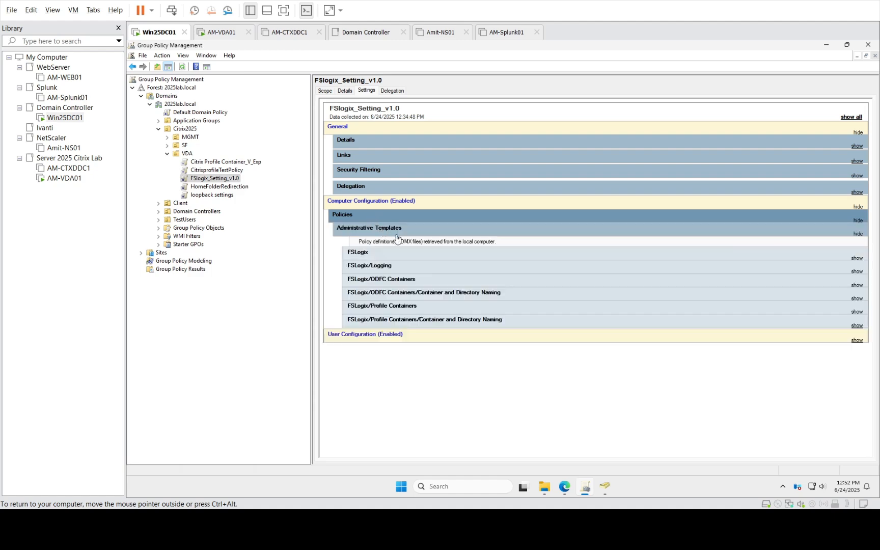
pyautogui.click(400, 281)
pyautogui.scroll(-1, 509, 331)
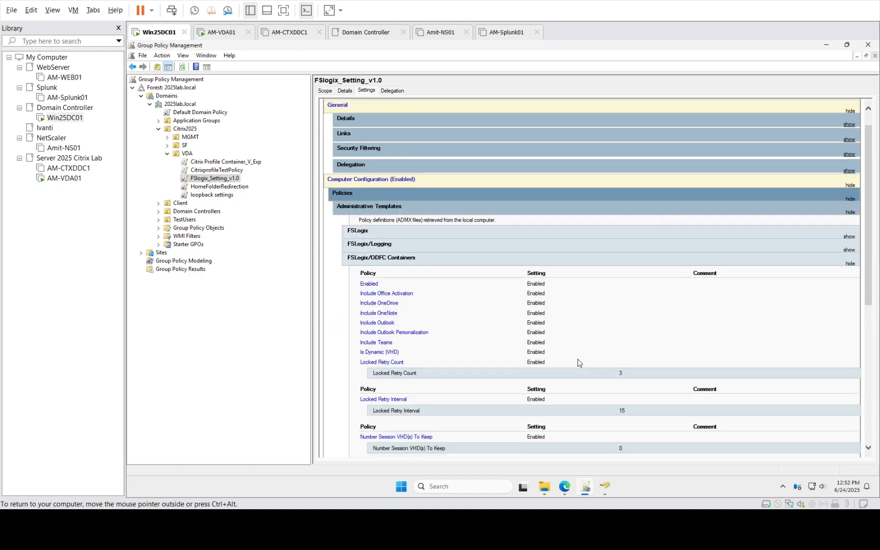
pyautogui.scroll(-5, 578, 362)
pyautogui.moveTo(618, 370); pyautogui.dragTo(701, 370)
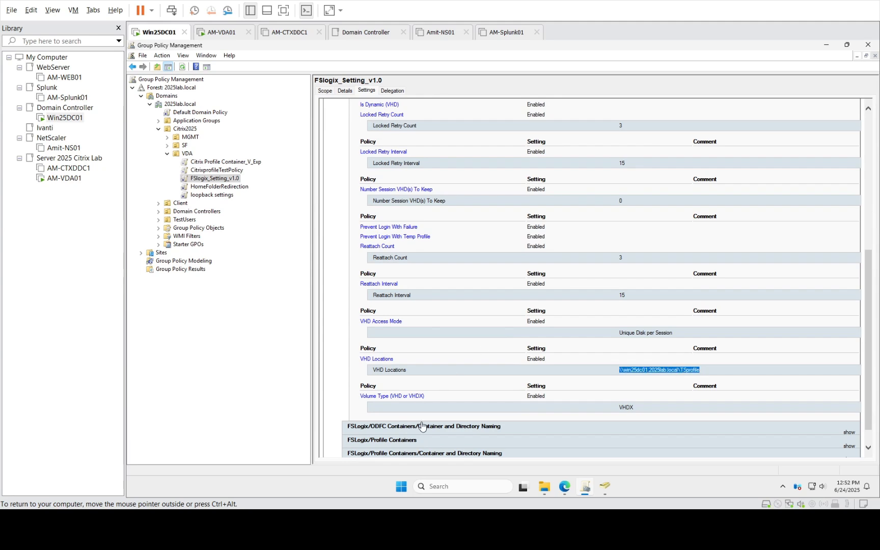
pyautogui.scroll(-1, 430, 428)
# Review the FSLogix/Profile Containers values such as Size In MBs 5000, then switch to AM-VDA01
pyautogui.click(403, 424)
pyautogui.scroll(-7, 416, 417)
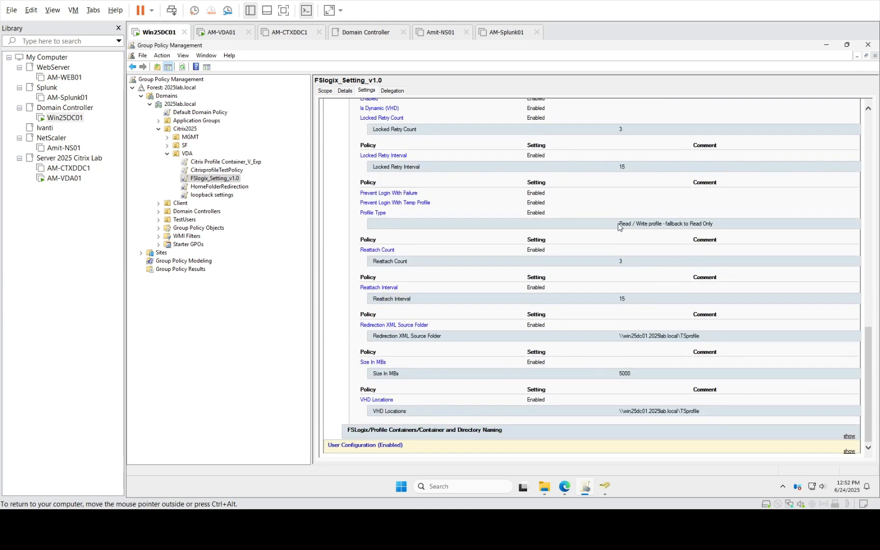
pyautogui.moveTo(618, 223); pyautogui.dragTo(691, 288)
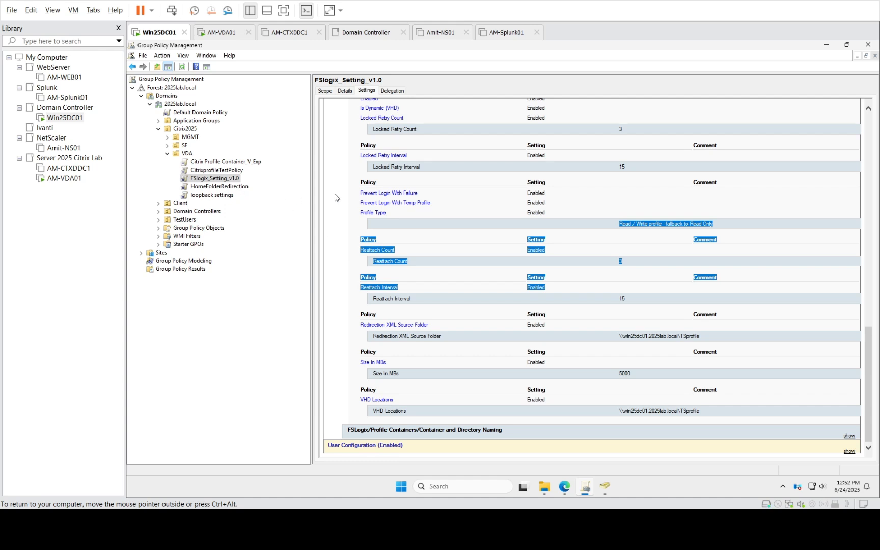
pyautogui.click(64, 178)
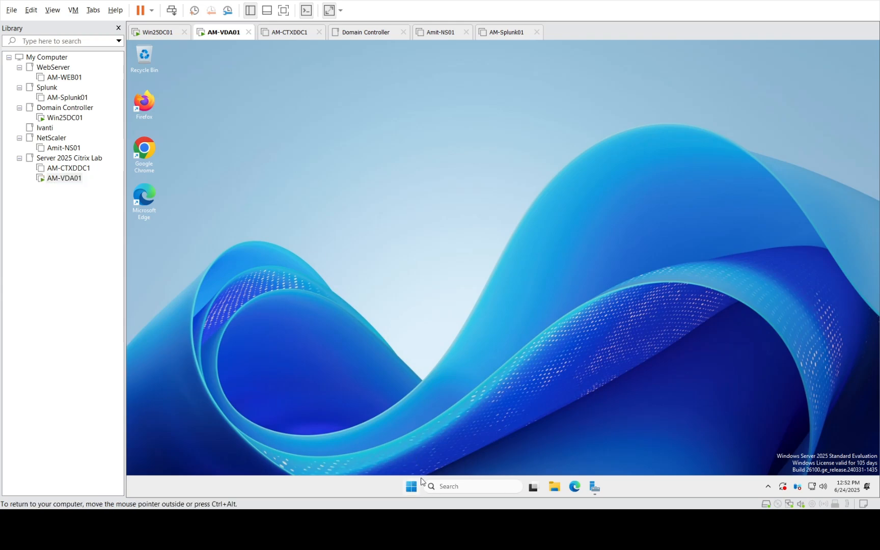
# Launch Resultant Set of Policy on AM-VDA01 from the Win+X Run prompt
pyautogui.press('super+x')
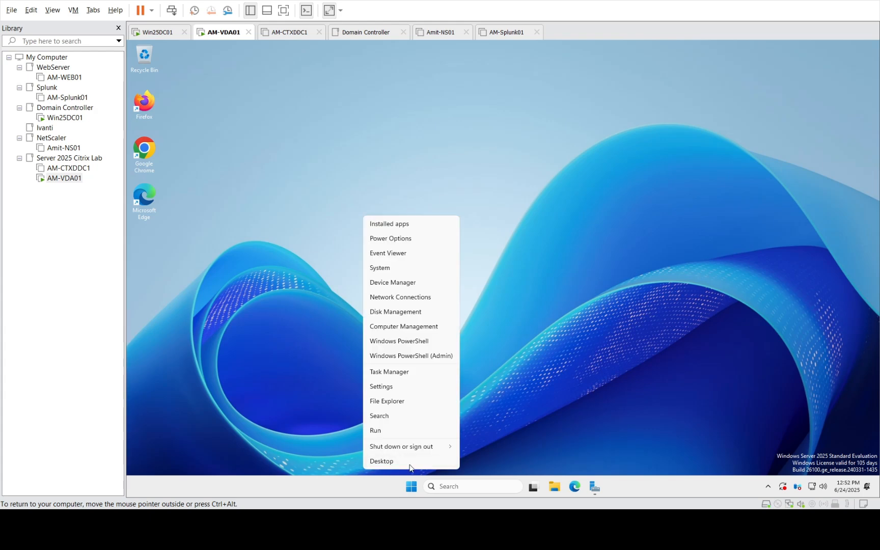
pyautogui.click(384, 431)
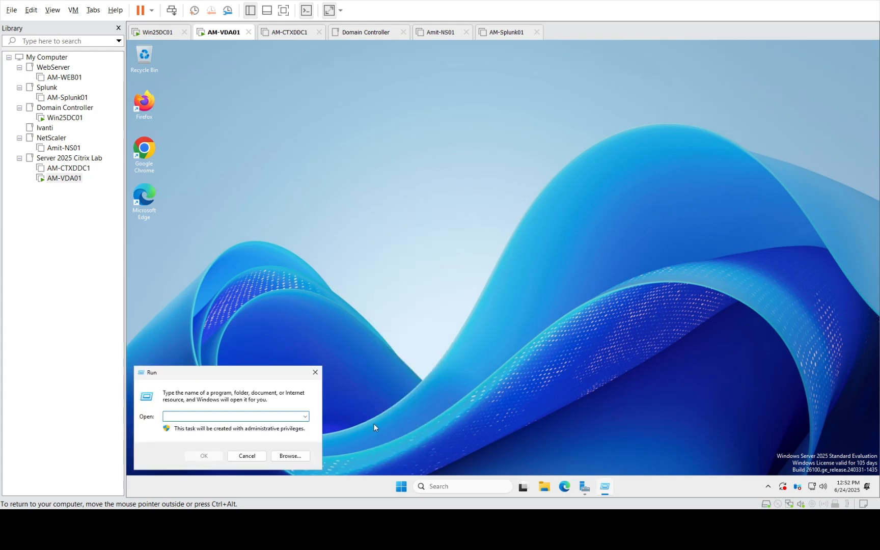
pyautogui.write('control')
pyautogui.press('Return')
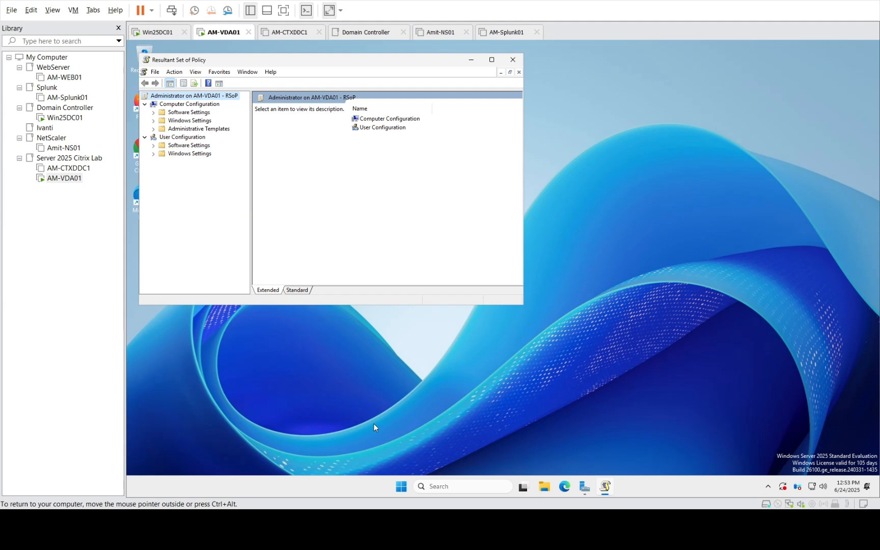
# Read Extra Registry Settings showing FSLogix values like SizeInMBs 5000 and VolumeType VHDX, then close without saving
pyautogui.click(154, 128)
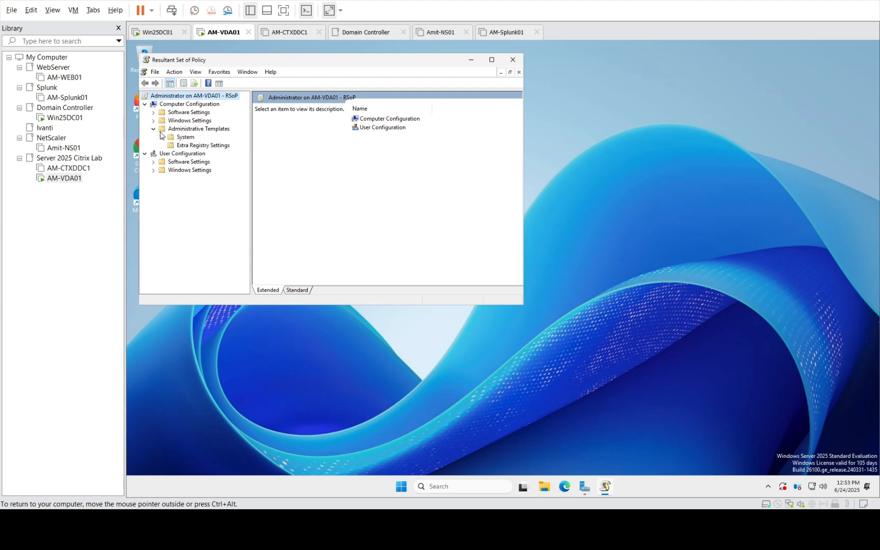
pyautogui.click(161, 137)
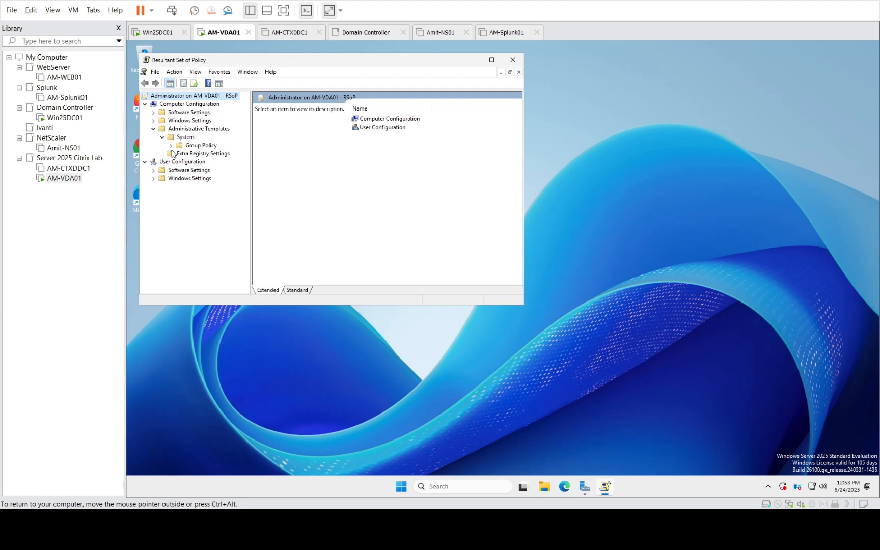
pyautogui.click(180, 147)
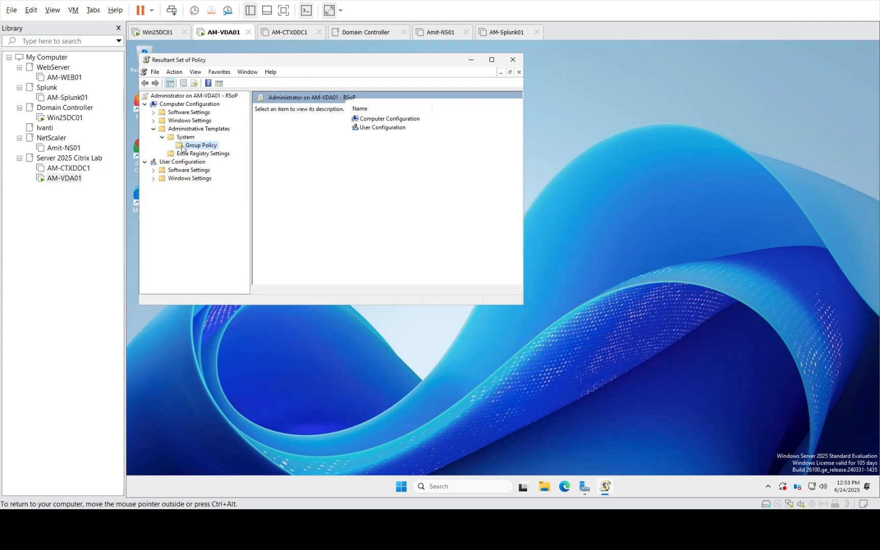
pyautogui.click(154, 122)
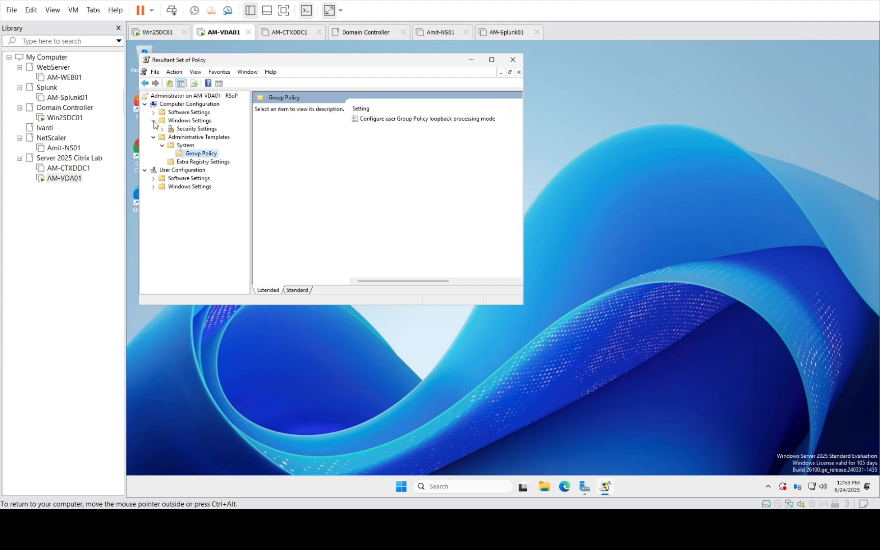
pyautogui.click(191, 161)
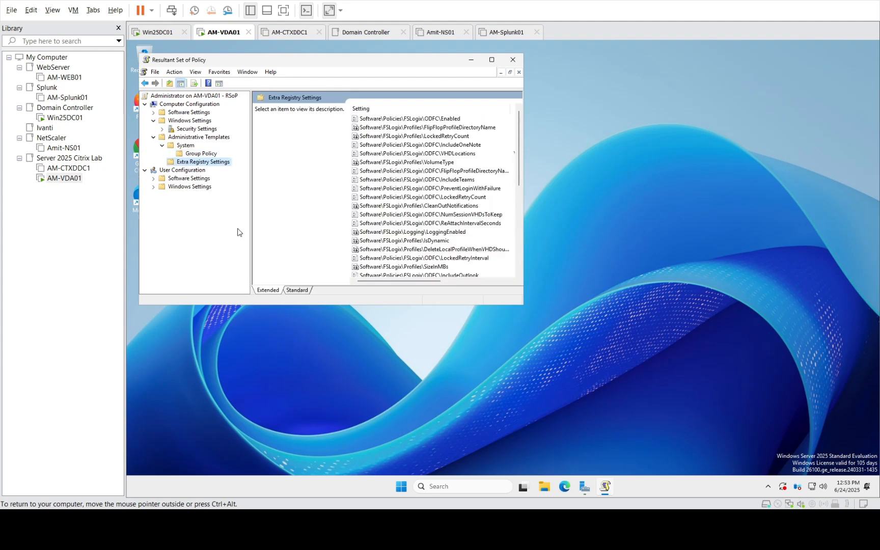
pyautogui.click(491, 59)
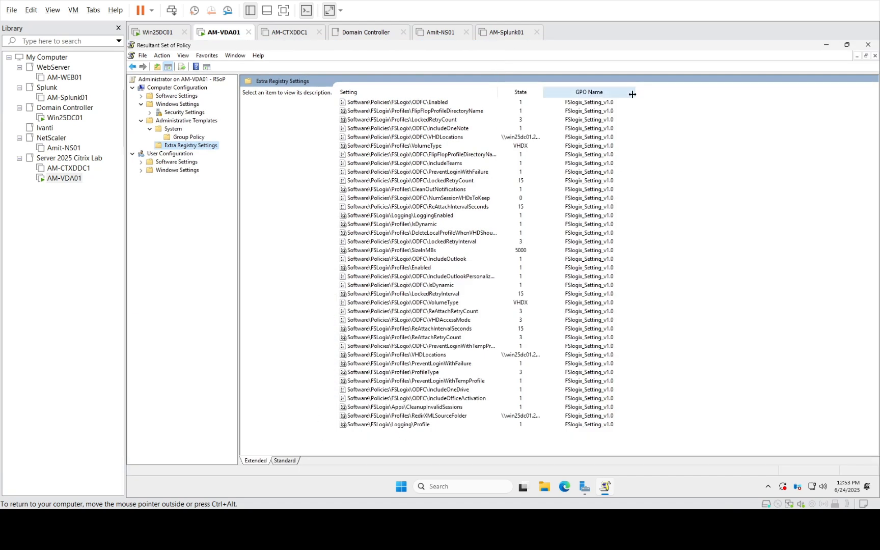
pyautogui.moveTo(635, 92); pyautogui.dragTo(700, 93)
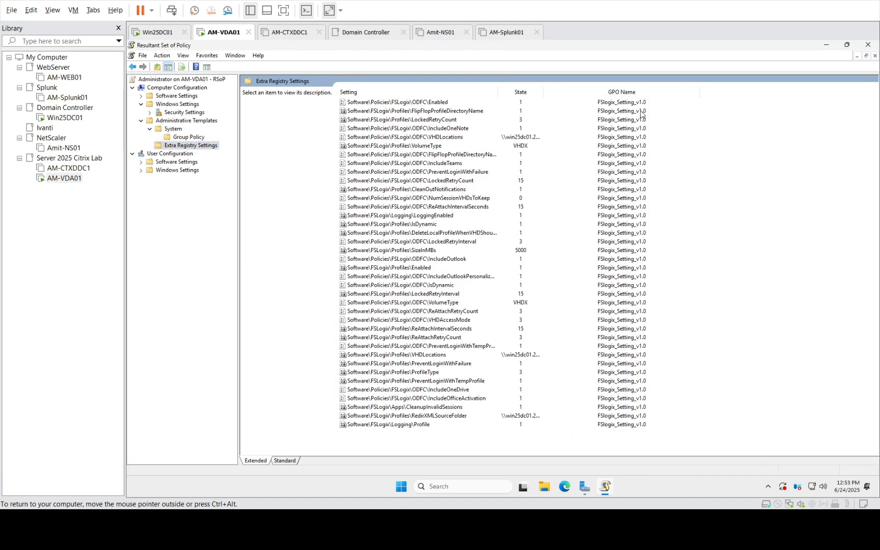
pyautogui.doubleClick(543, 92)
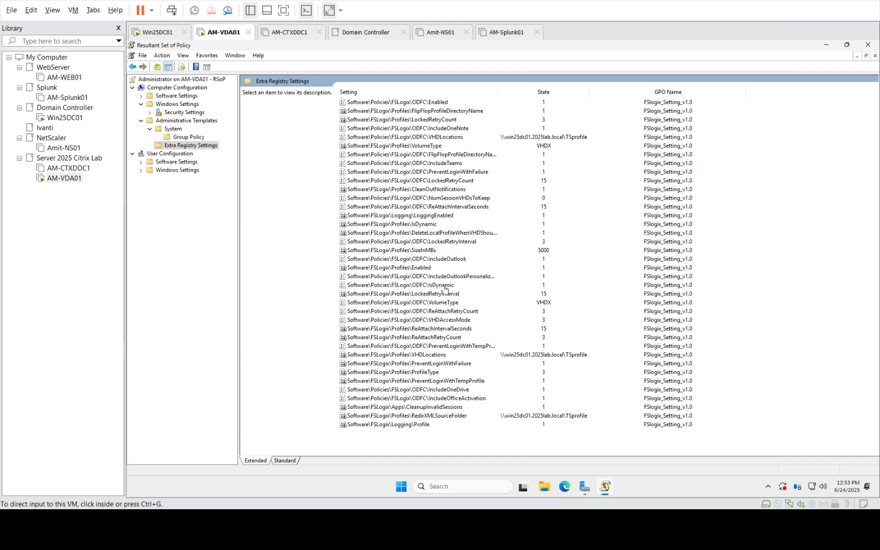
pyautogui.click(868, 45)
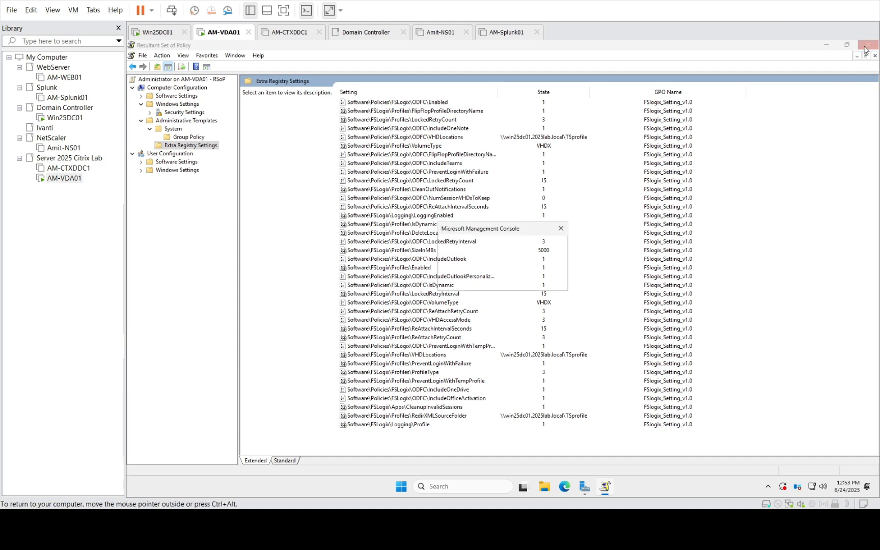
# Close the console without saving its settings and bring up Disk Management
pyautogui.click(505, 281)
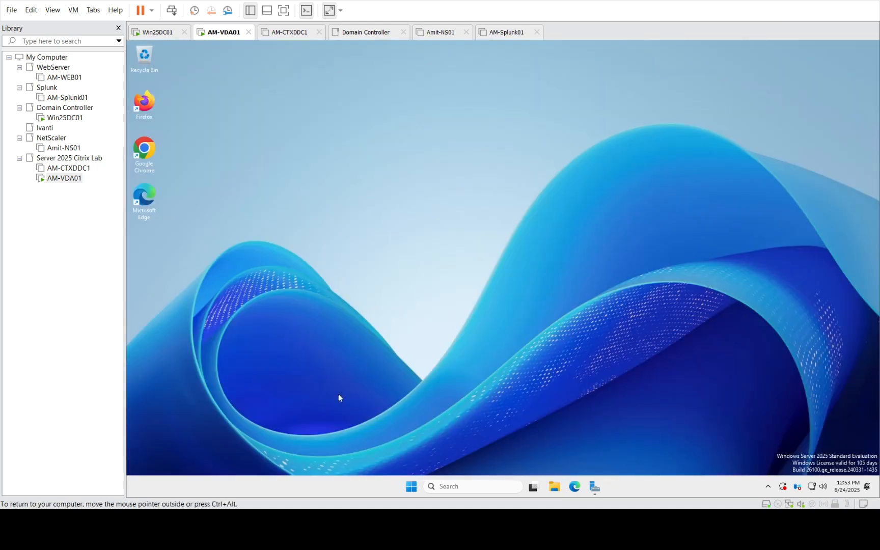
pyautogui.rightClick(410, 489)
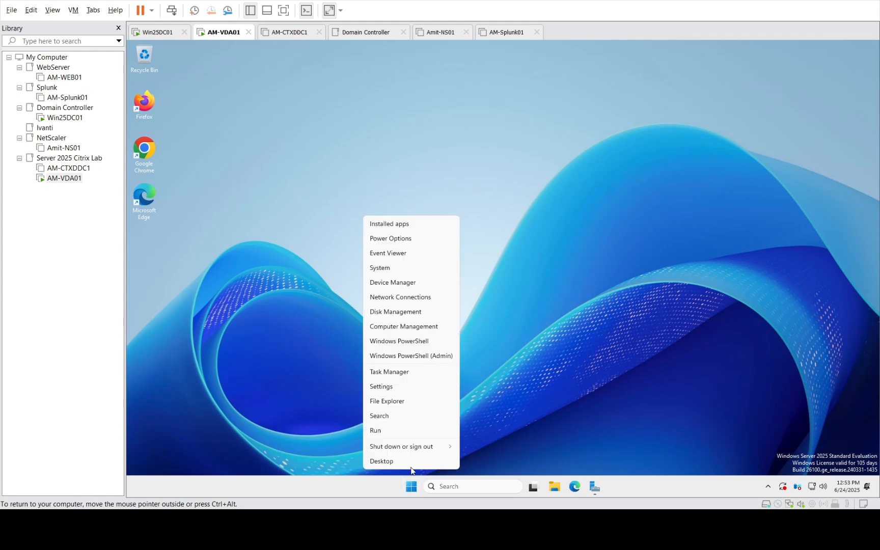
pyautogui.click(401, 314)
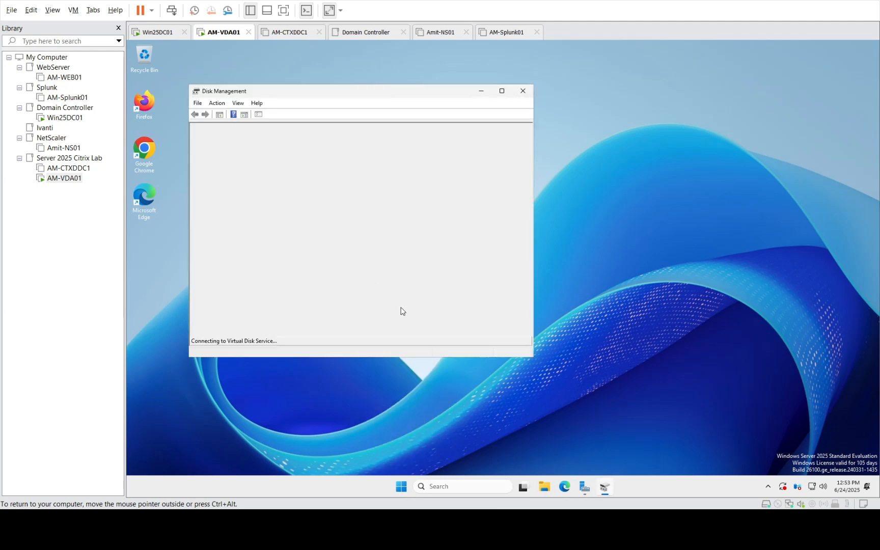
# Inspect the O365-Administrator and Profile-Administrator volumes, then close Disk Management
pyautogui.click(223, 158)
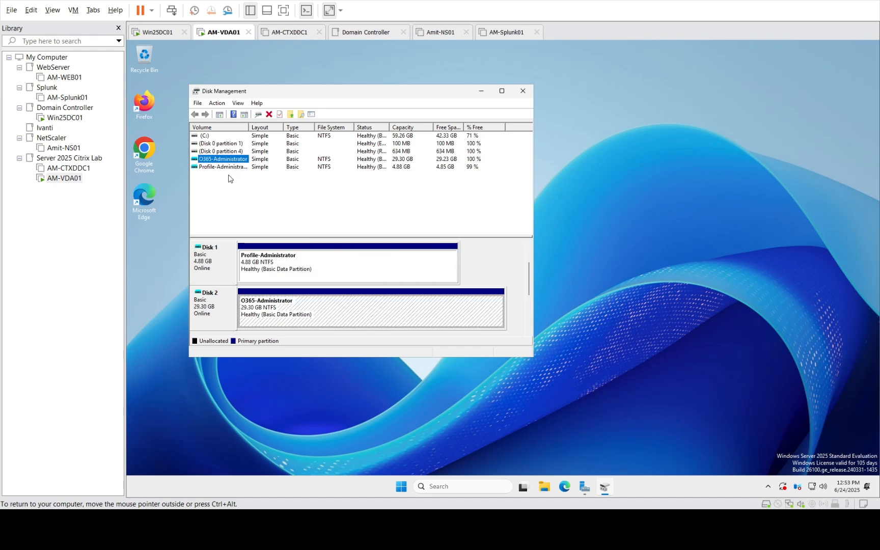
pyautogui.click(230, 173)
pyautogui.click(231, 167)
pyautogui.click(232, 160)
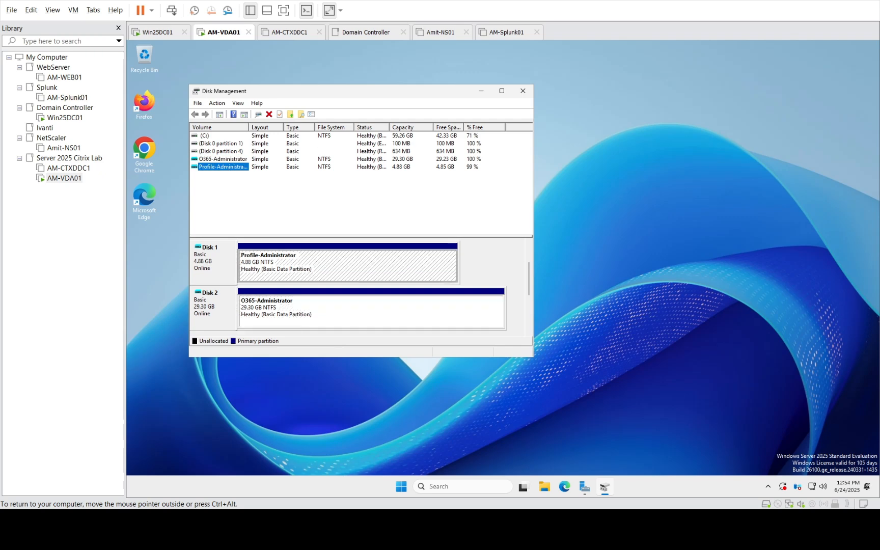
pyautogui.click(523, 91)
pyautogui.hotkey('ctrl', 'alt')
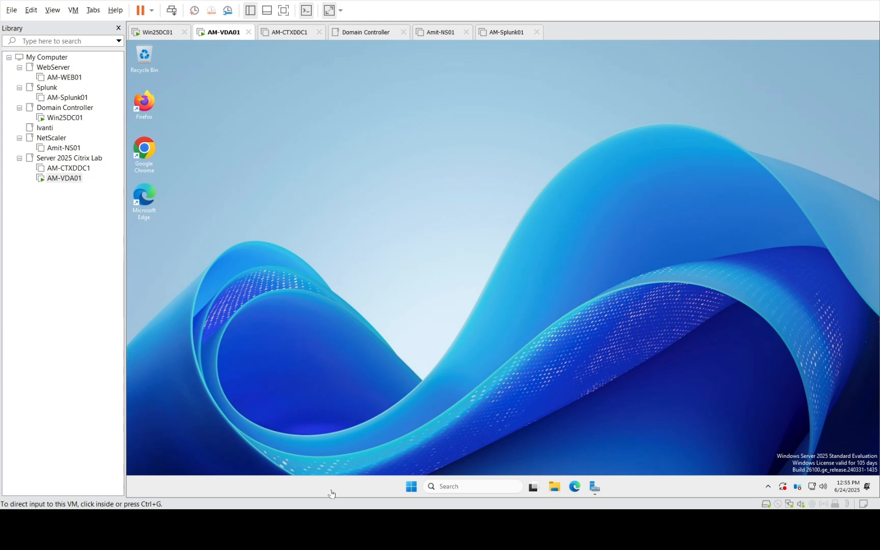
# Launch Event Viewer maximized and expand Applications and Services Logs to list the Citrix, FSLogix and WEM folders
pyautogui.rightClick(411, 486)
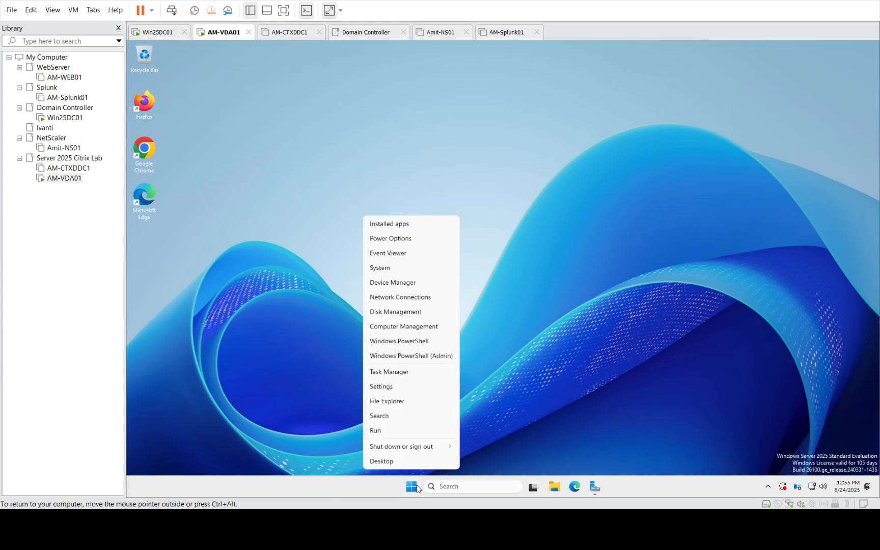
pyautogui.click(393, 253)
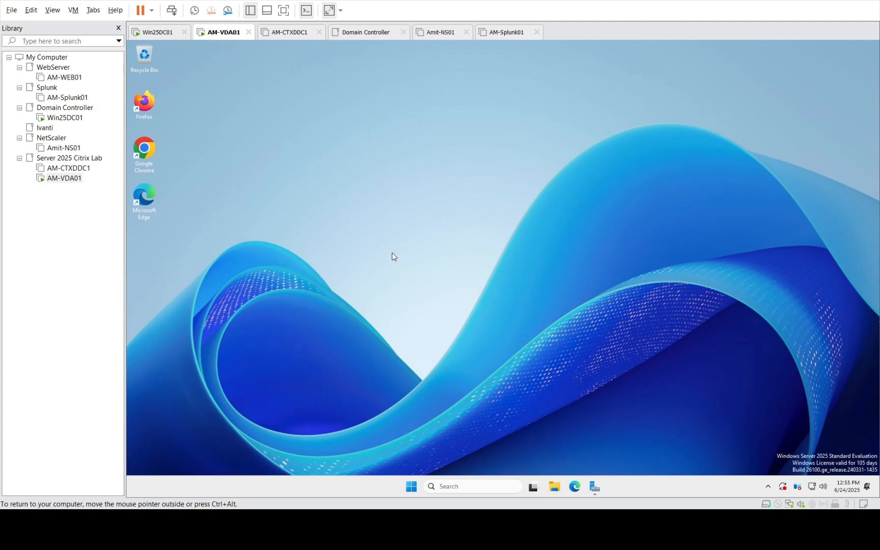
pyautogui.doubleClick(635, 229)
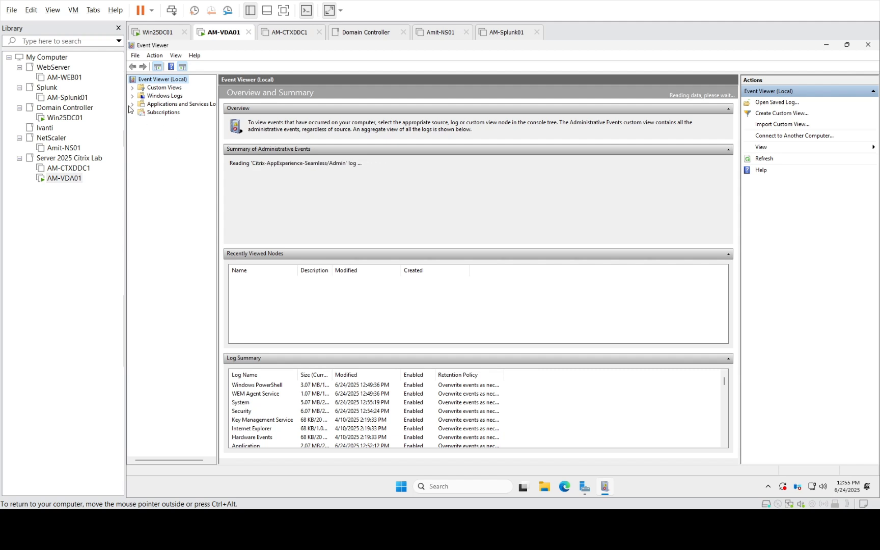
pyautogui.click(162, 105)
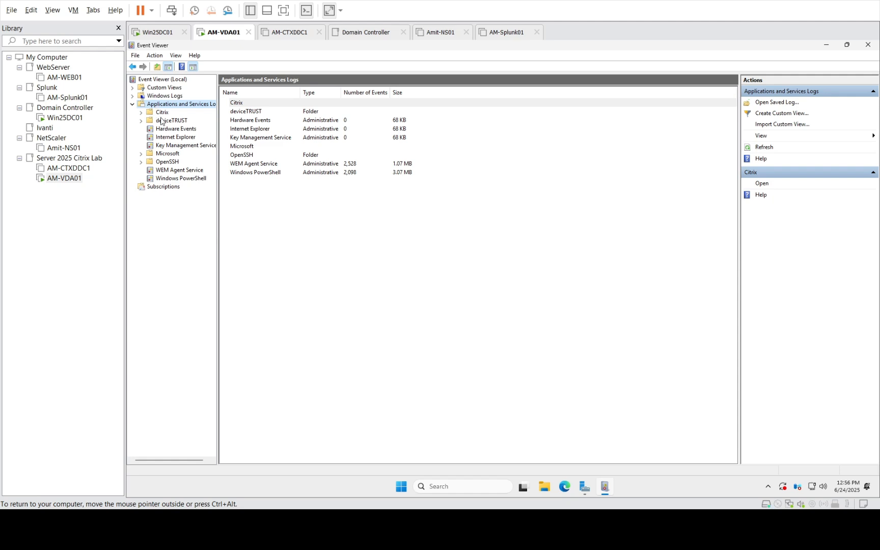
# Drill into Microsoft > FSLogix > Apps and open the Admin log with its 12 events
pyautogui.click(141, 153)
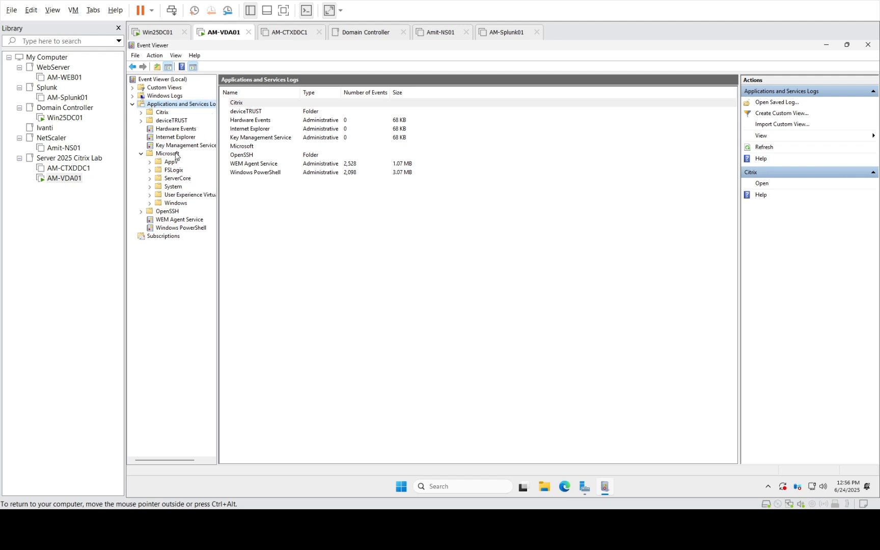
pyautogui.click(149, 170)
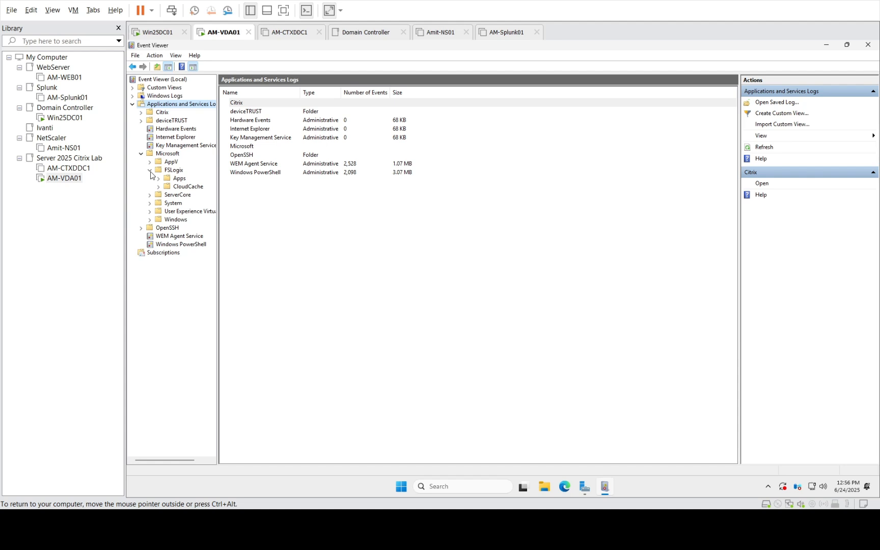
pyautogui.click(177, 173)
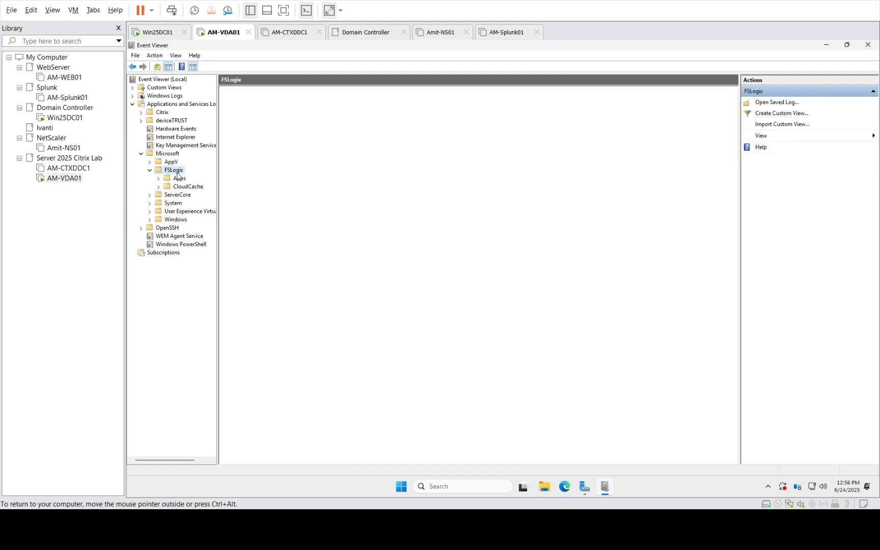
pyautogui.click(158, 179)
pyautogui.click(176, 188)
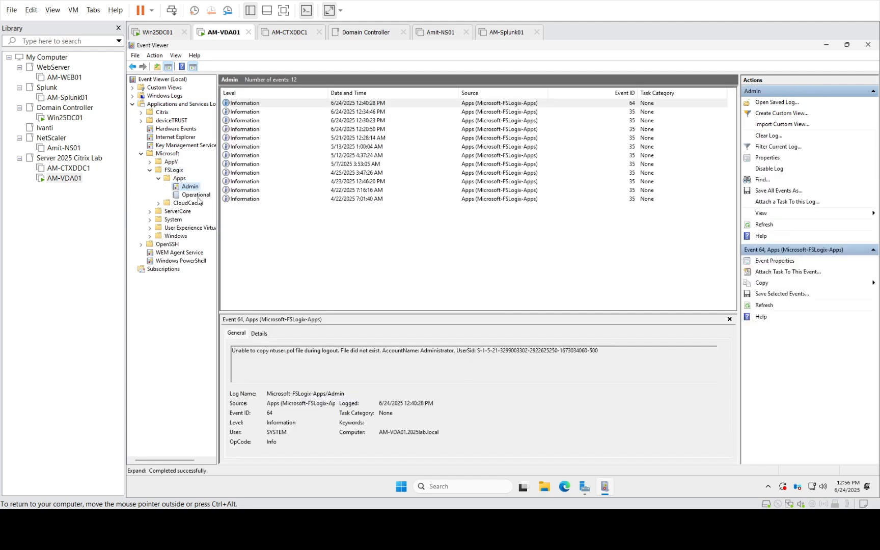
# Open the FSLogix Apps Operational log and inspect the Event 26 errors, Event 57 compaction and Event 4 entries
pyautogui.click(196, 196)
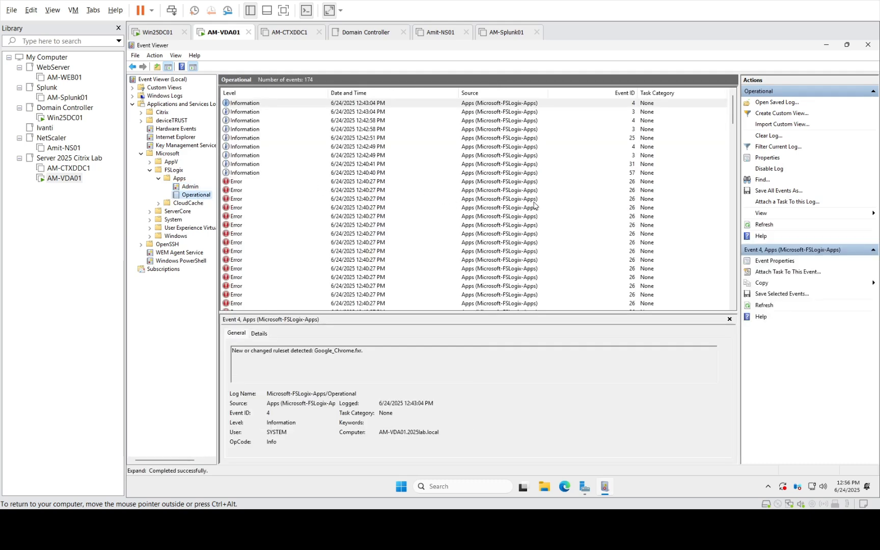
pyautogui.click(242, 183)
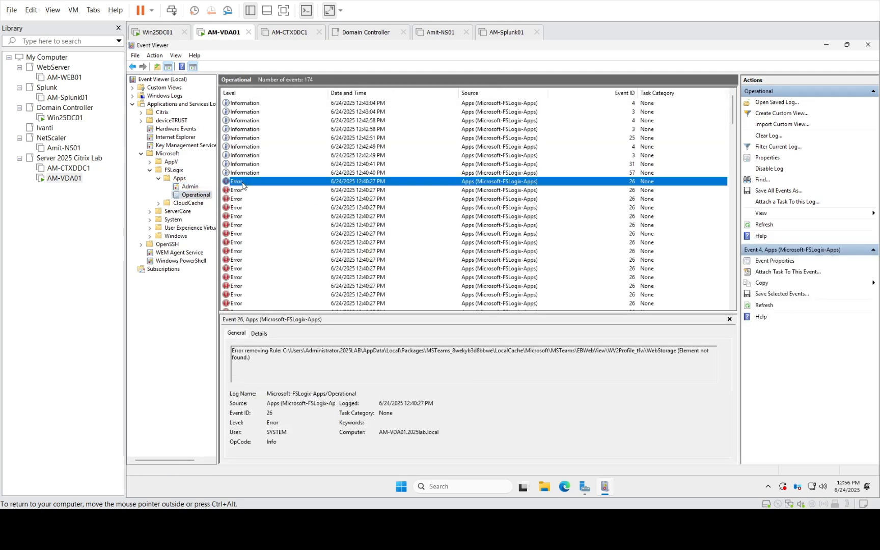
pyautogui.click(364, 174)
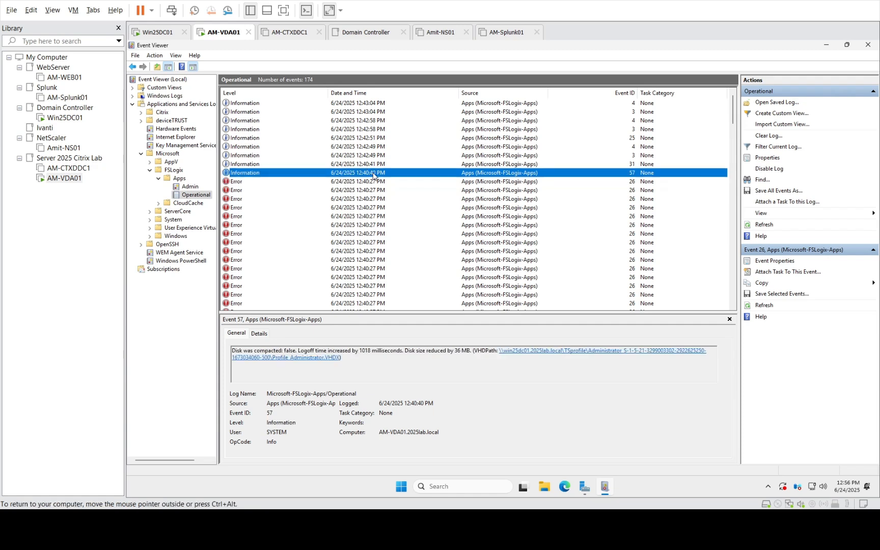
pyautogui.click(359, 148)
pyautogui.click(355, 121)
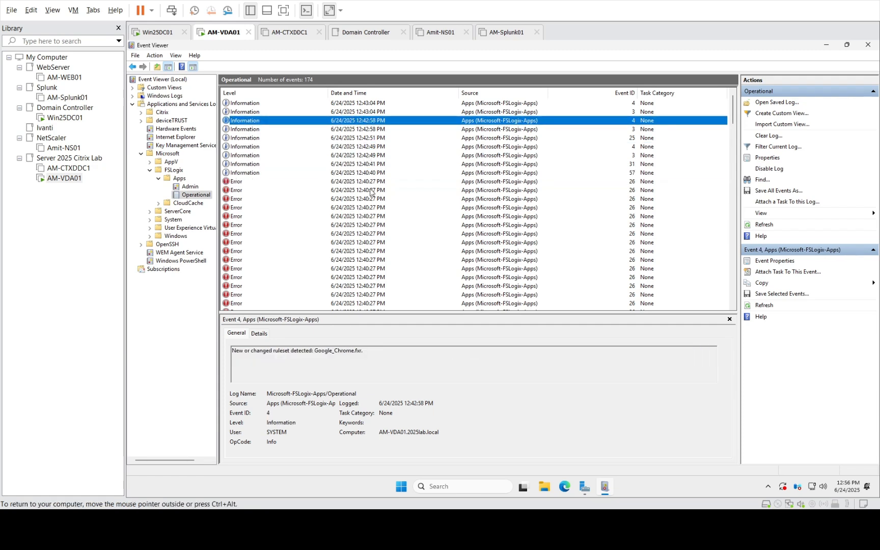
pyautogui.scroll(-6, 371, 192)
pyautogui.scroll(-6, 370, 192)
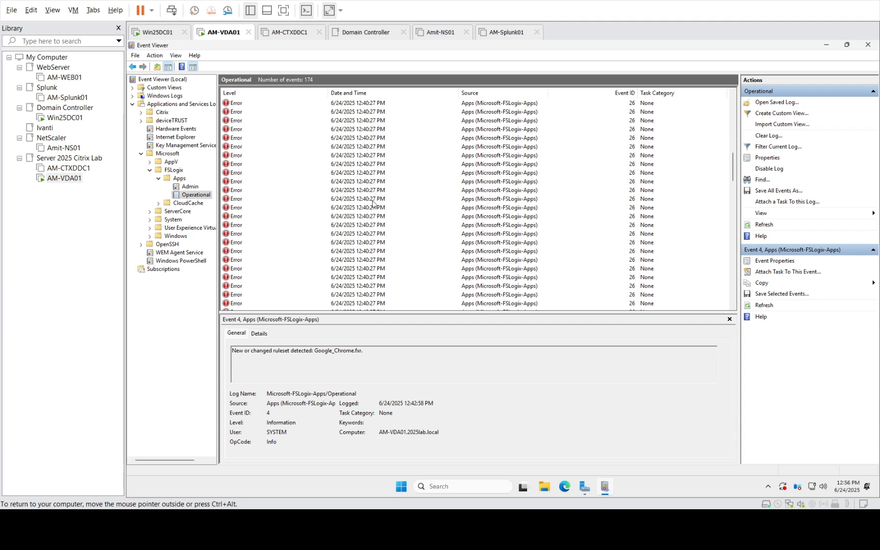
pyautogui.scroll(12, 365, 249)
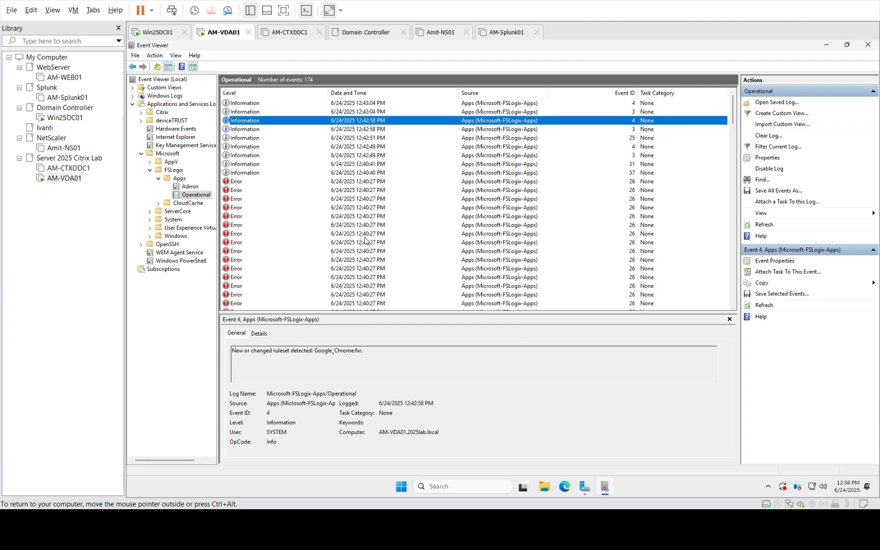
pyautogui.click(237, 174)
pyautogui.click(237, 183)
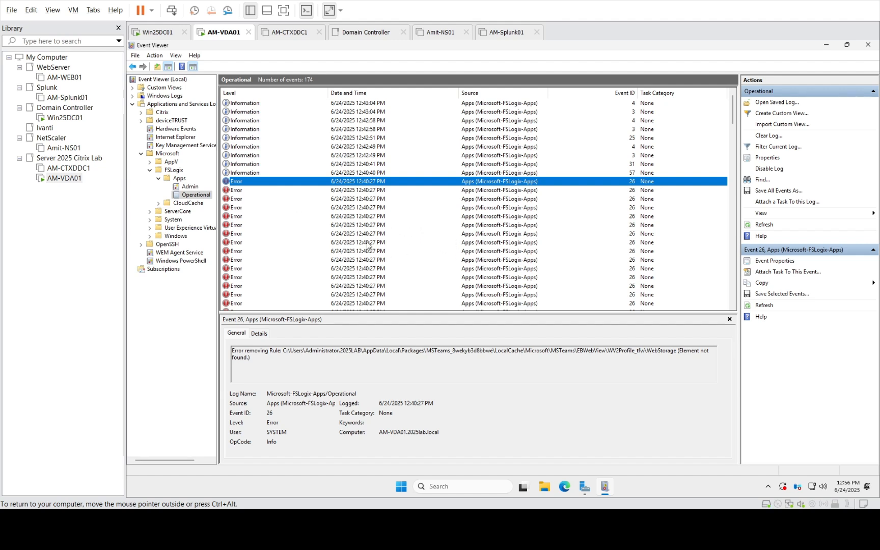
# Scroll down to inspect the 12:32:22 PM event and the Event 9 service-unloaded entry
pyautogui.scroll(-4, 367, 245)
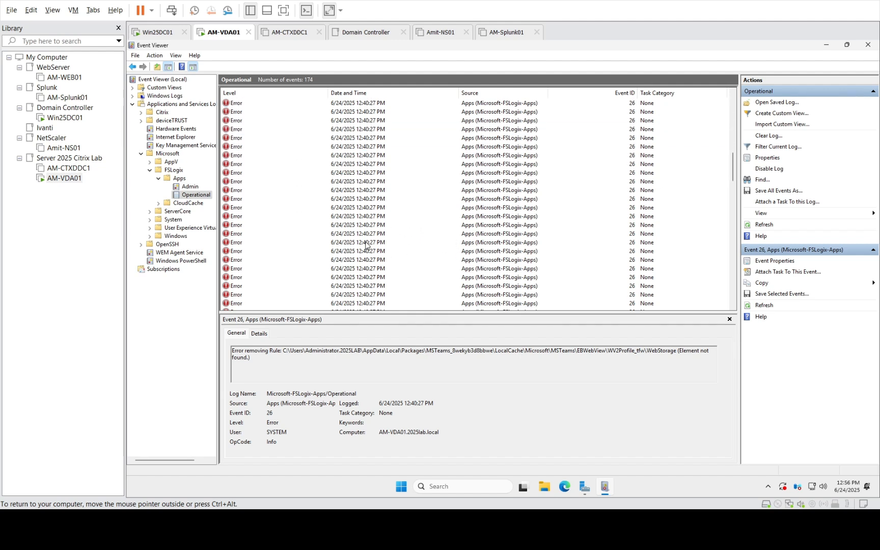
pyautogui.scroll(-5, 366, 245)
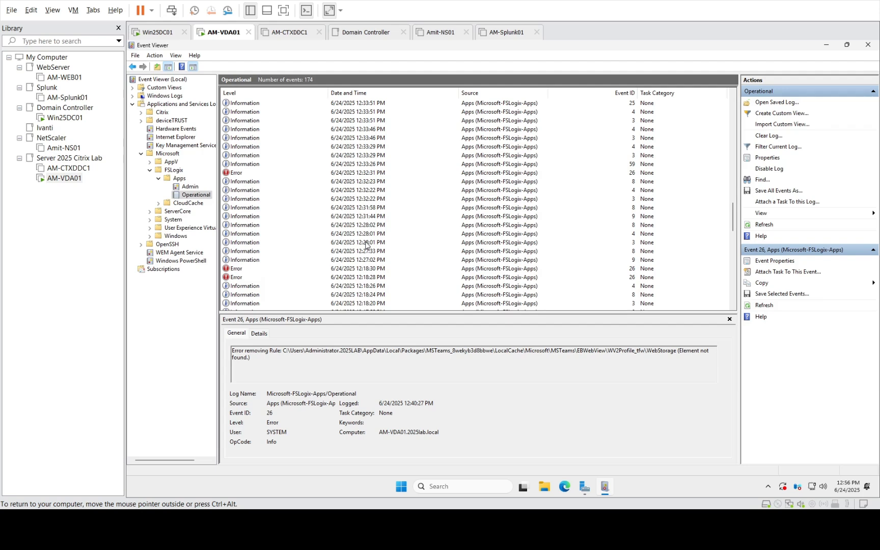
pyautogui.click(379, 200)
pyautogui.click(366, 215)
pyautogui.scroll(5, 367, 224)
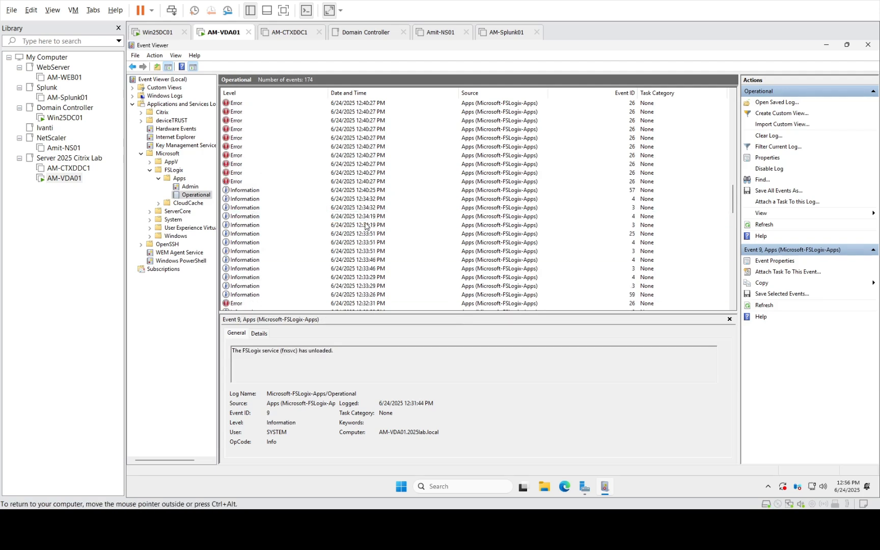
pyautogui.scroll(4, 366, 226)
pyautogui.scroll(5, 365, 226)
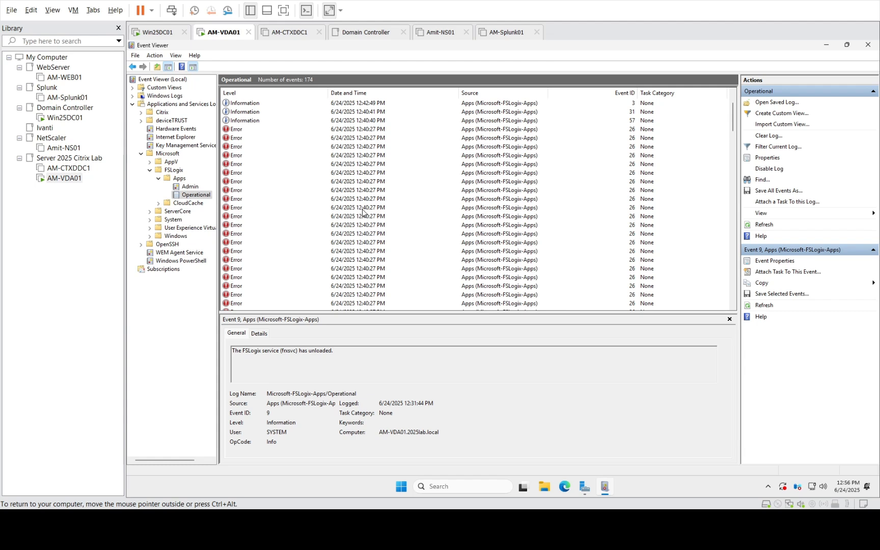
pyautogui.scroll(2, 426, 226)
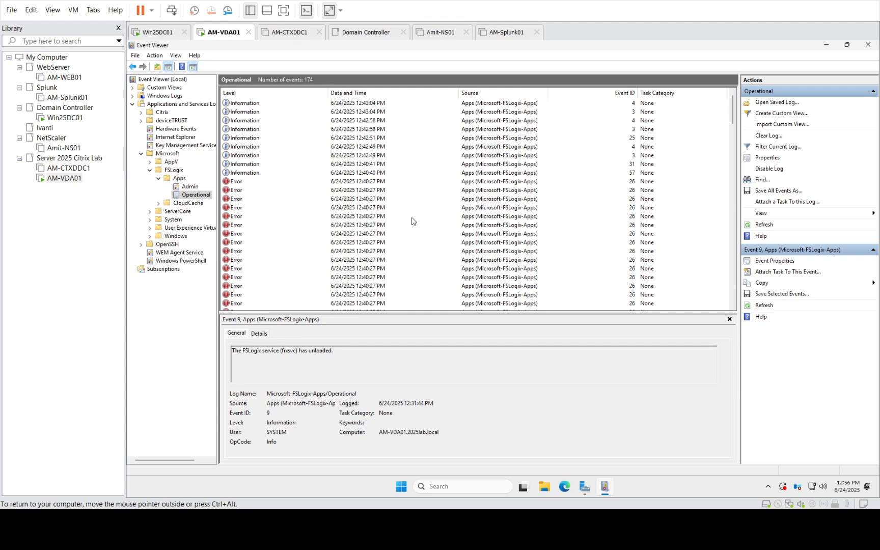
# Return to the FSLogix Apps Admin log, headed by the Event 64 ntuser.pol copy failure
pyautogui.click(197, 189)
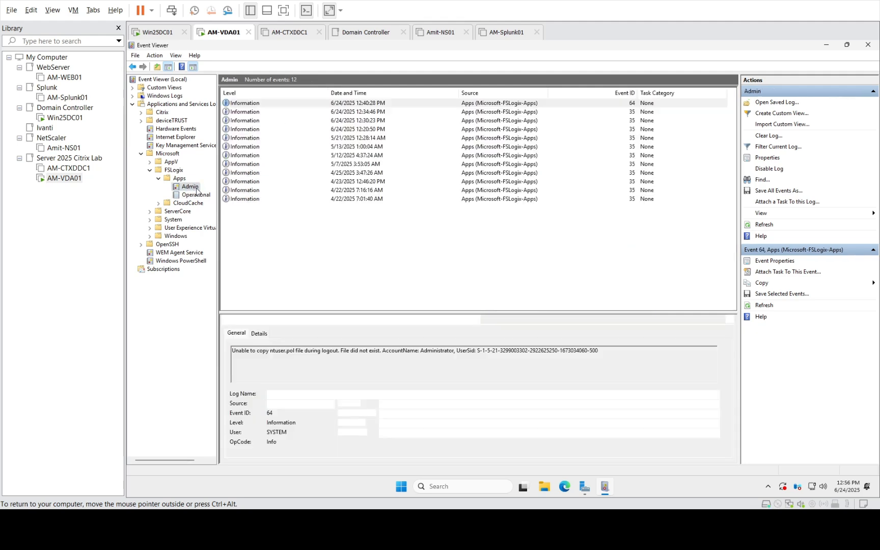